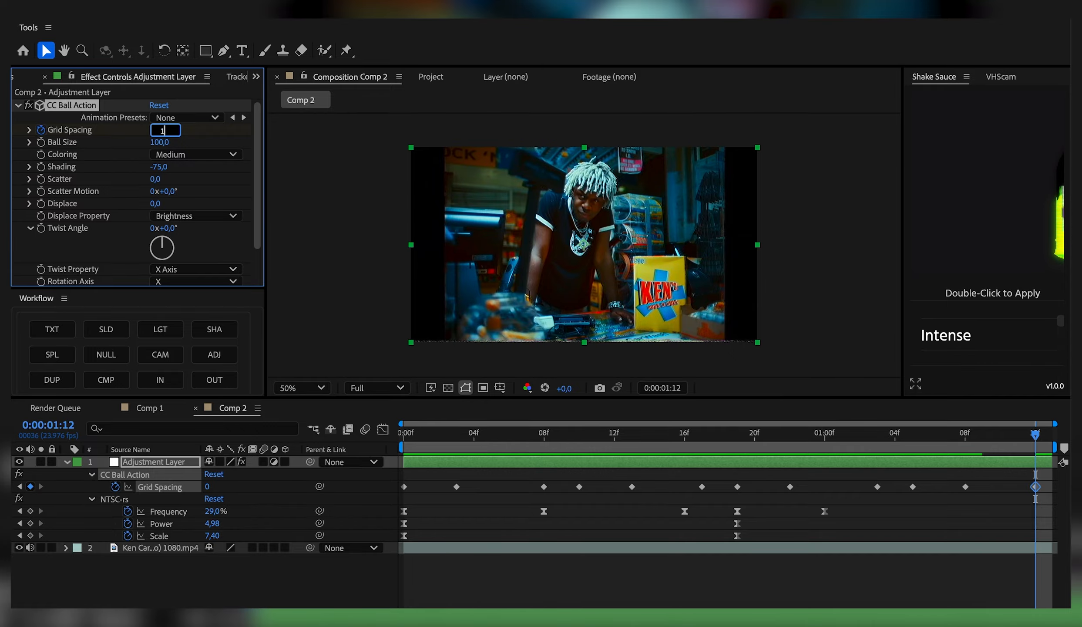
Step: Set CC Ball Action's Grid Spacing at 0:00:01:12 to 1 and preview the animation
key(Return)
click(554, 447)
key(space)
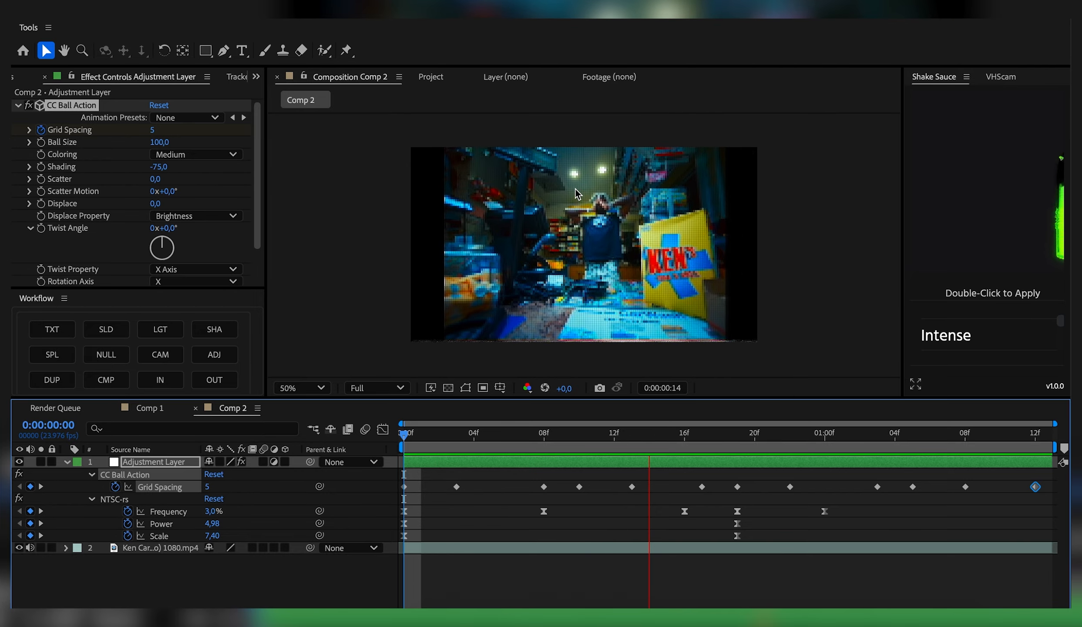
Step: Apply the Noise effect to the adjustment layer in Comp 2
drag(526, 433, 475, 440)
key(ctrl+space)
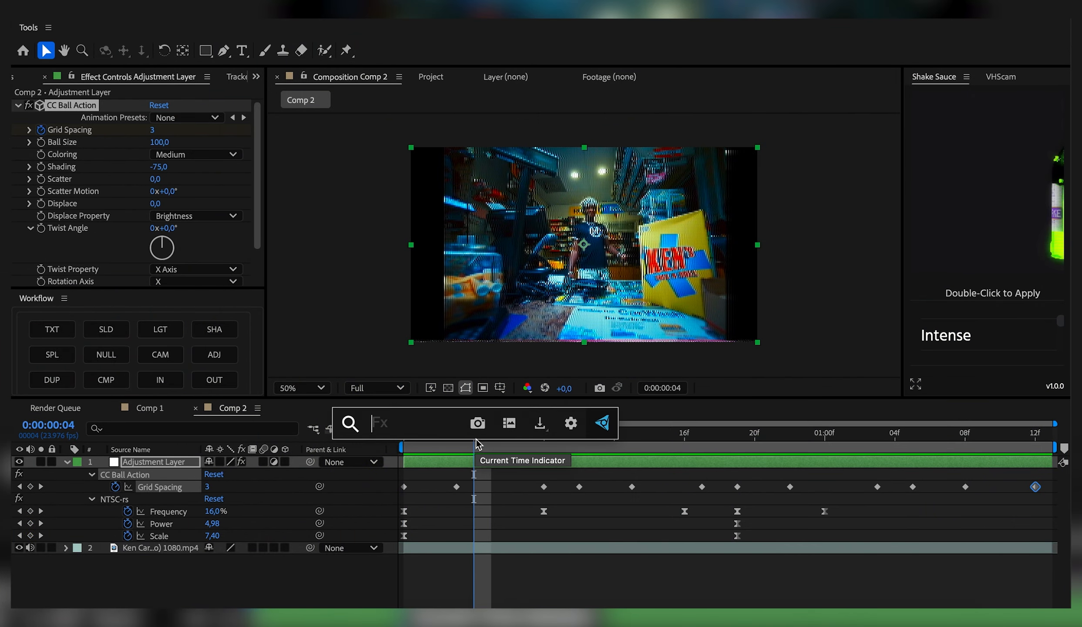
text(oise)
key(ctrl+a)
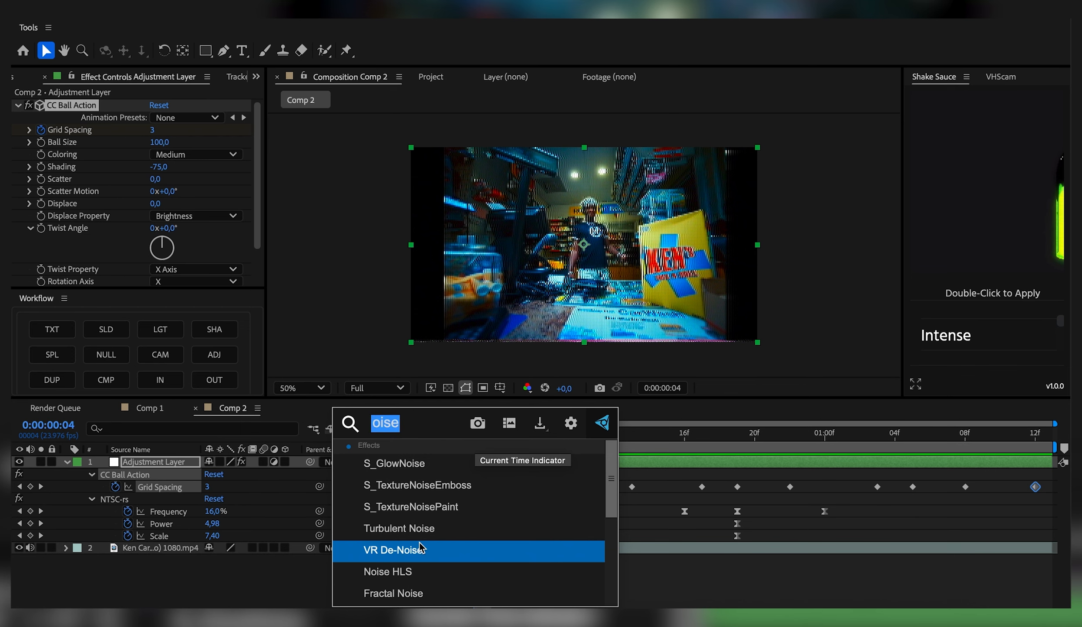
text(noise)
click(383, 525)
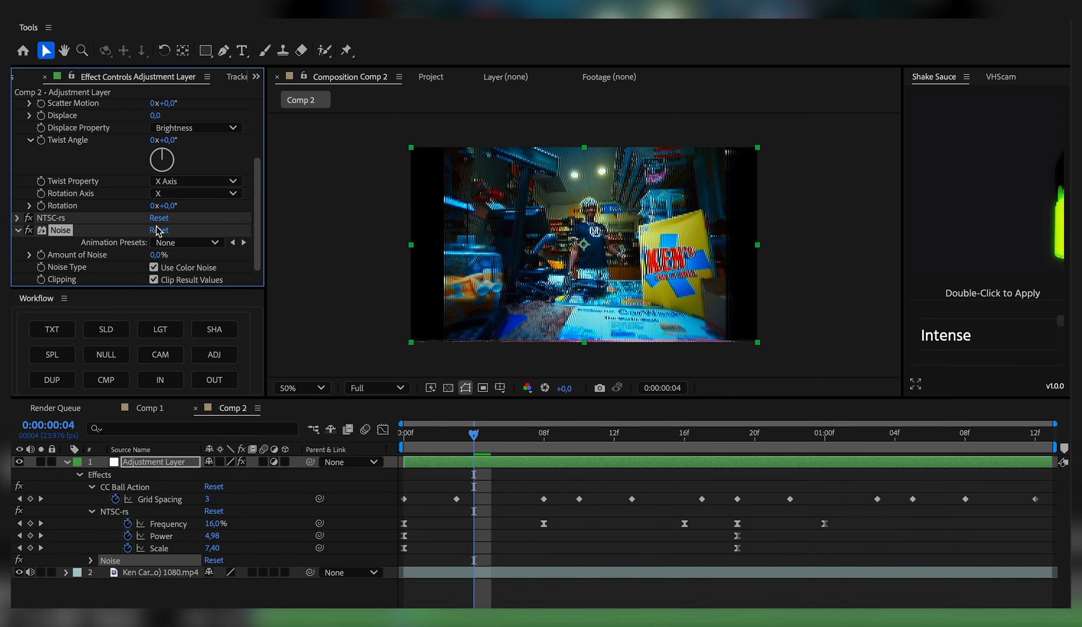
Step: Move the Noise effect above CC Ball Action to the start of the effect stack, with CC Ball Action collapsed
drag(65, 234, 65, 212)
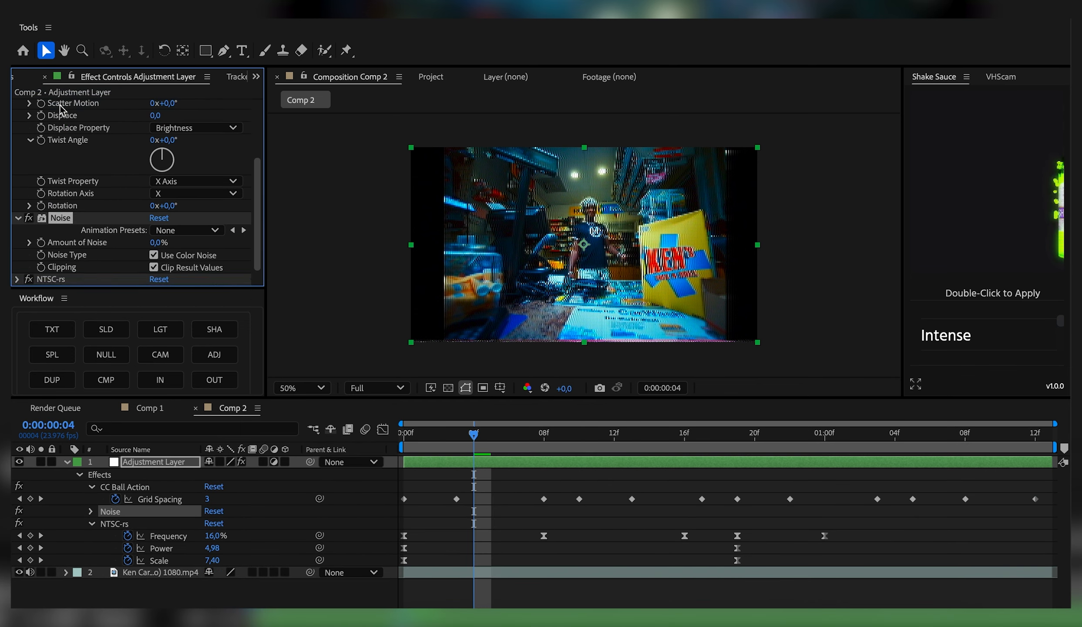
scroll(26, 112, up, 4)
click(18, 106)
drag(55, 123, 55, 101)
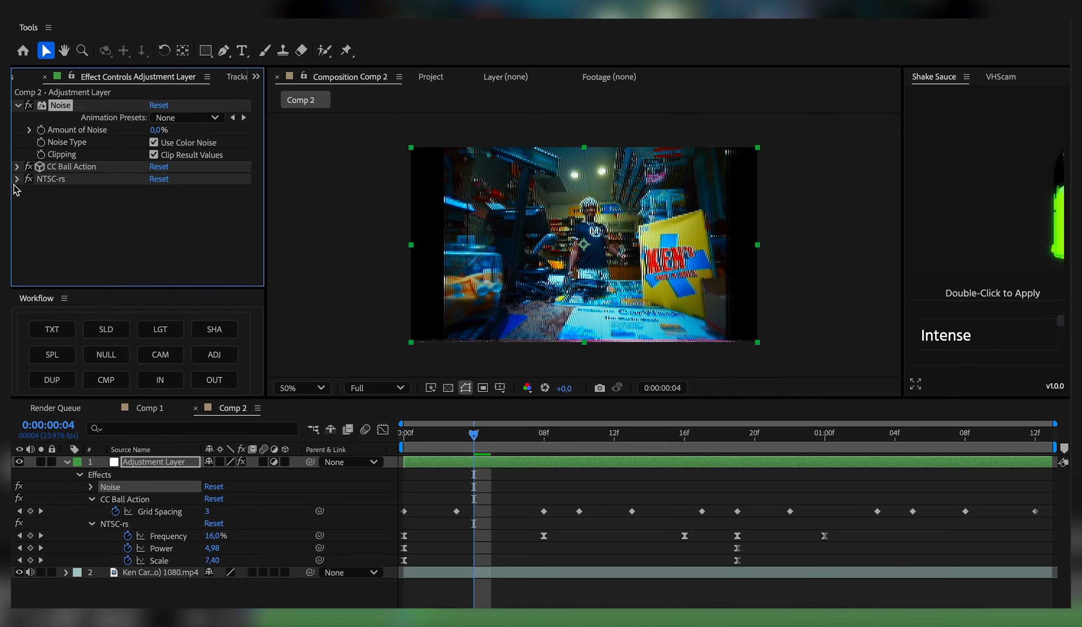
Step: Set the Noise amount to 25% with color noise turned off, and compare the frame with the effect off and on
click(156, 131)
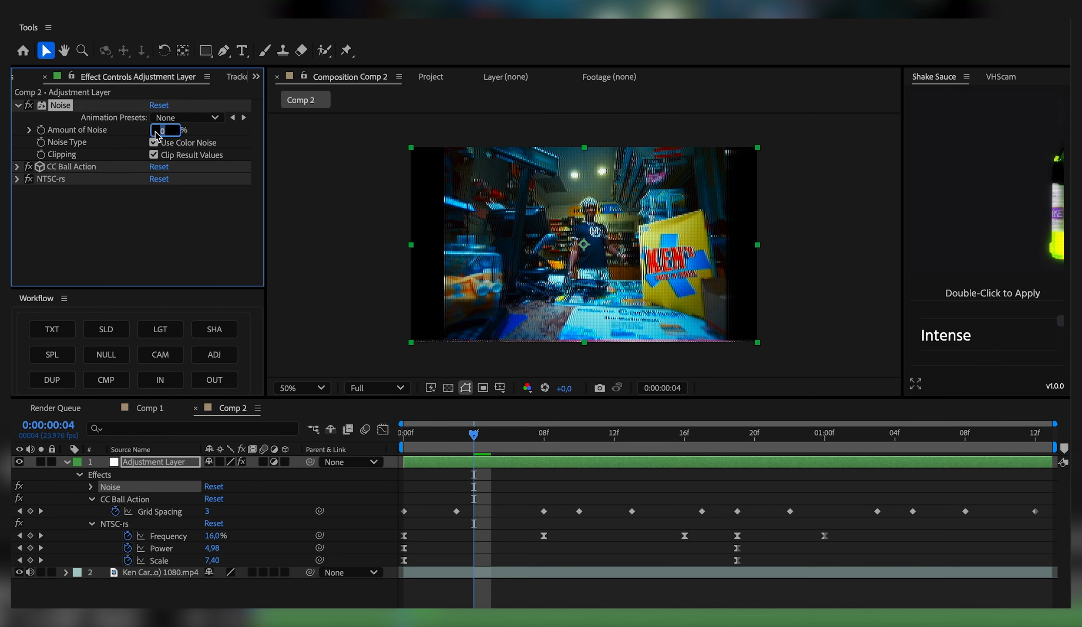
key(Return)
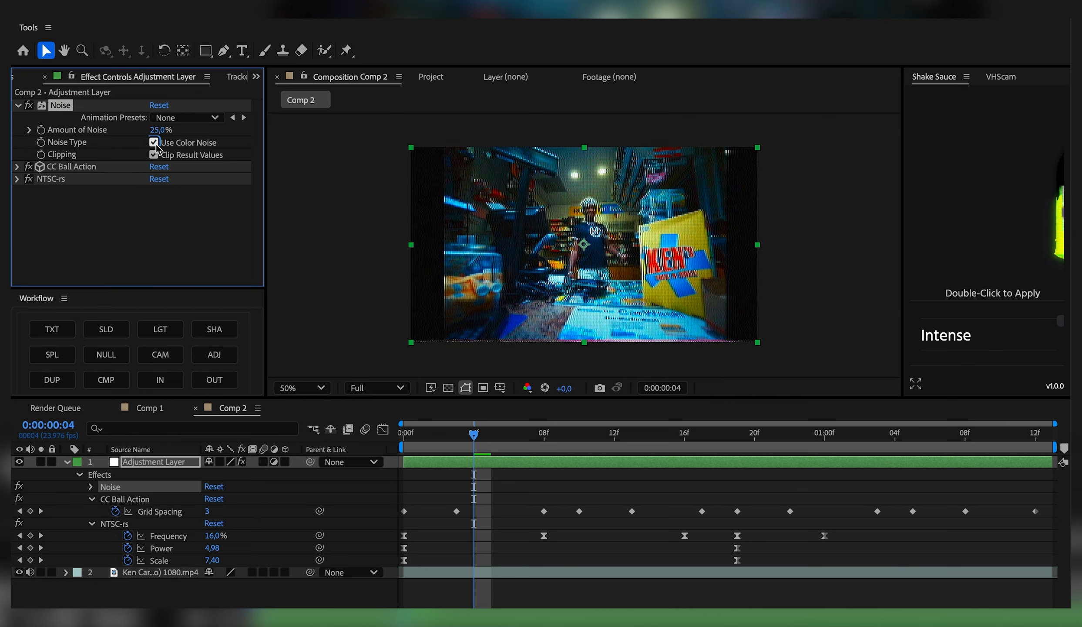
click(566, 435)
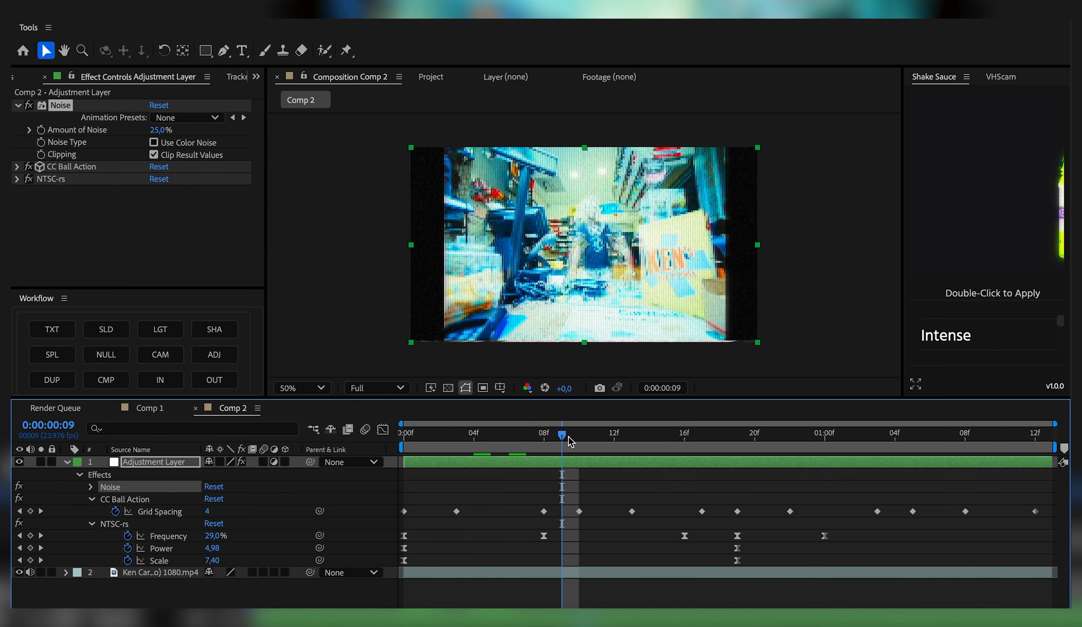
key(period)
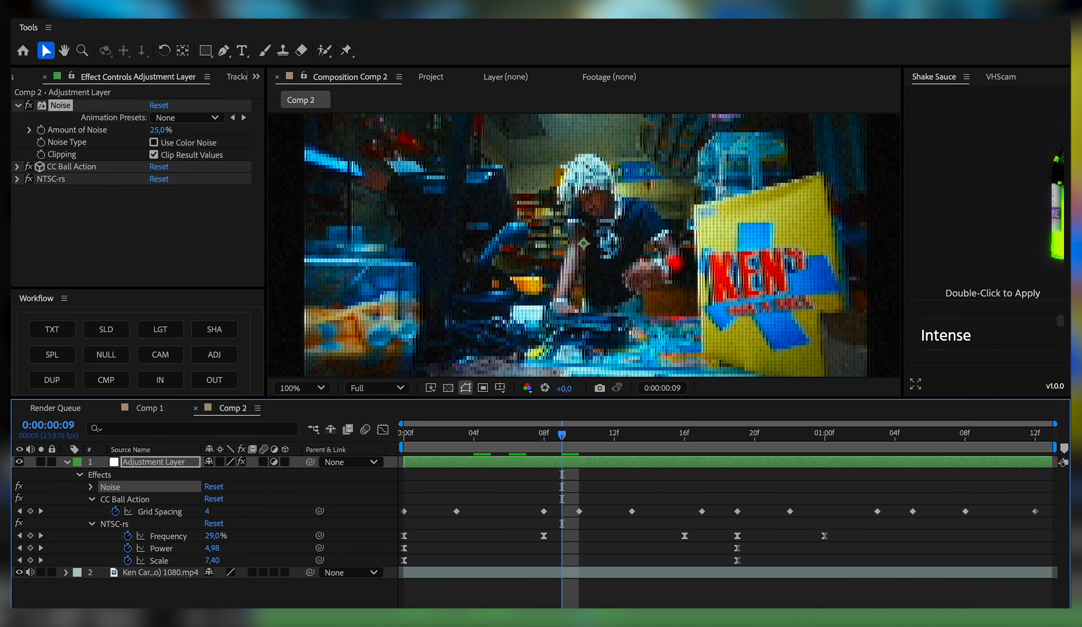
click(27, 107)
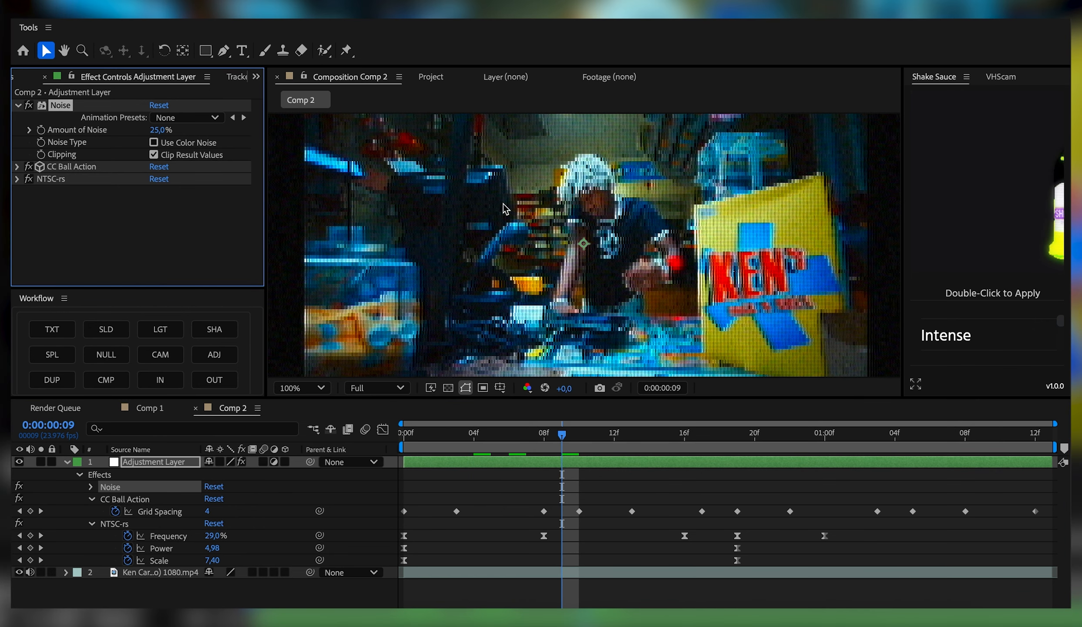
key(comma)
Step: Apply Channel Combiner to the adjustment layer and place it above Noise in the effect stack
click(422, 433)
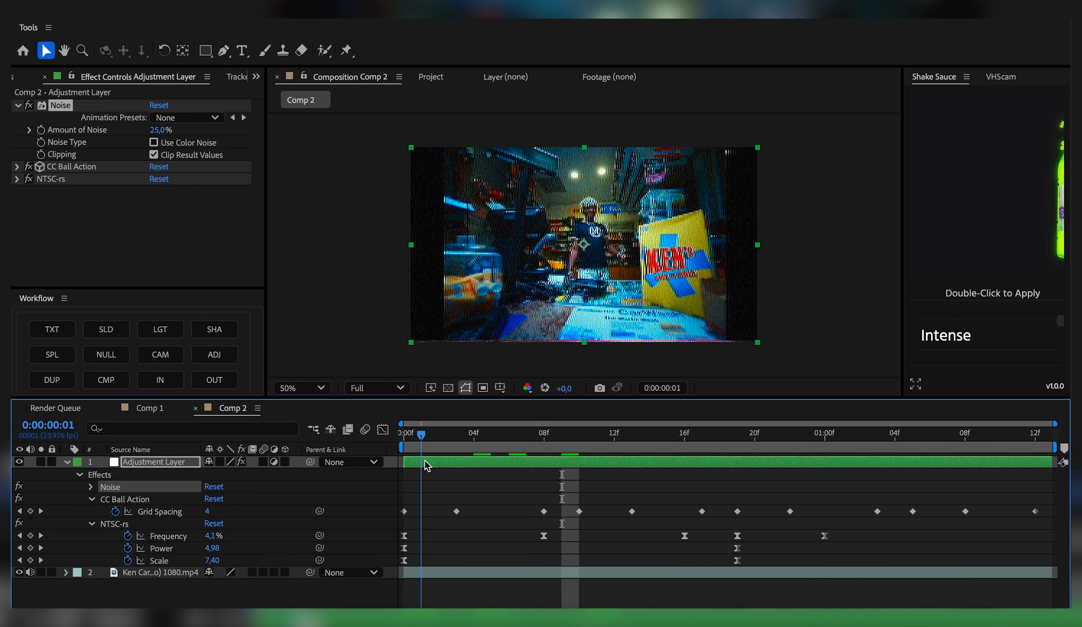
drag(425, 463, 473, 459)
key(ctrl+space)
text(chann)
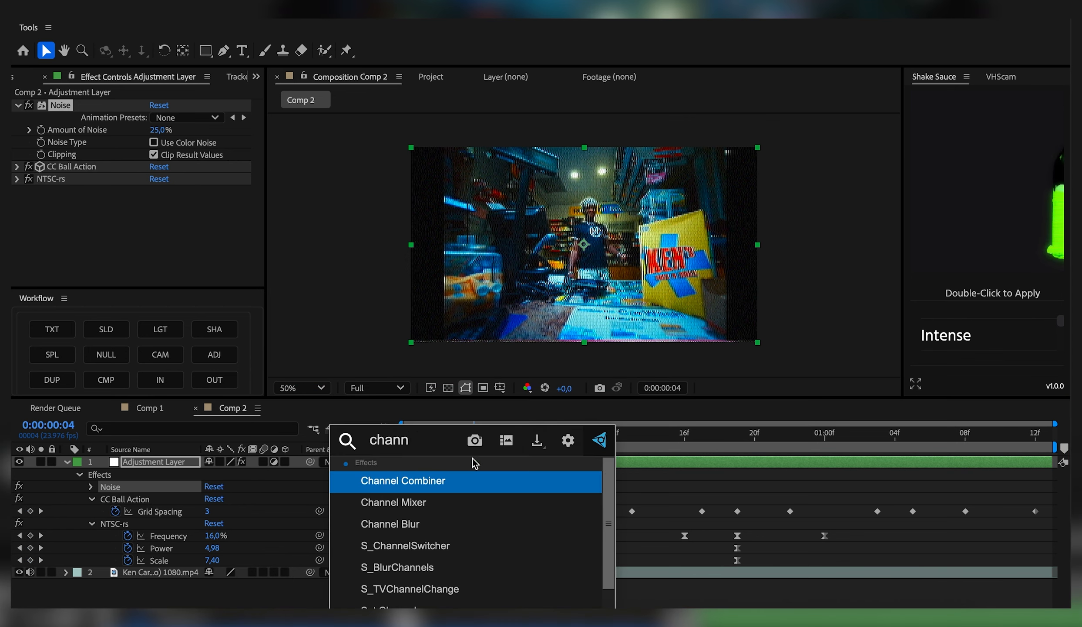
key(Return)
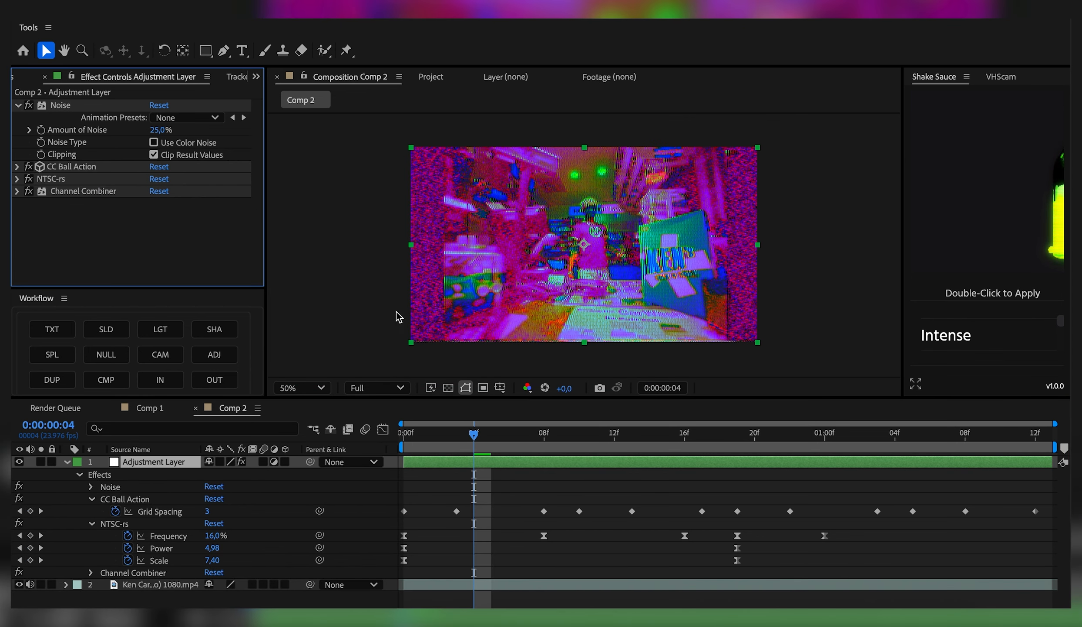
drag(78, 193, 81, 103)
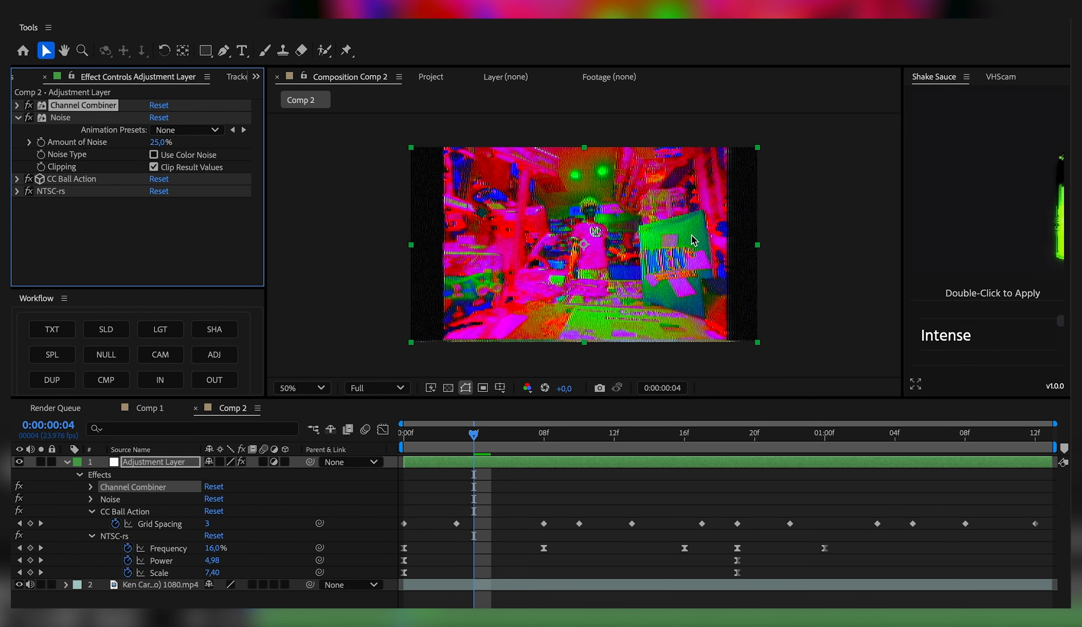
Step: Configure Channel Combiner to map from Green to Lightness
scroll(774, 326, up, 1)
scroll(540, 114, down, 1)
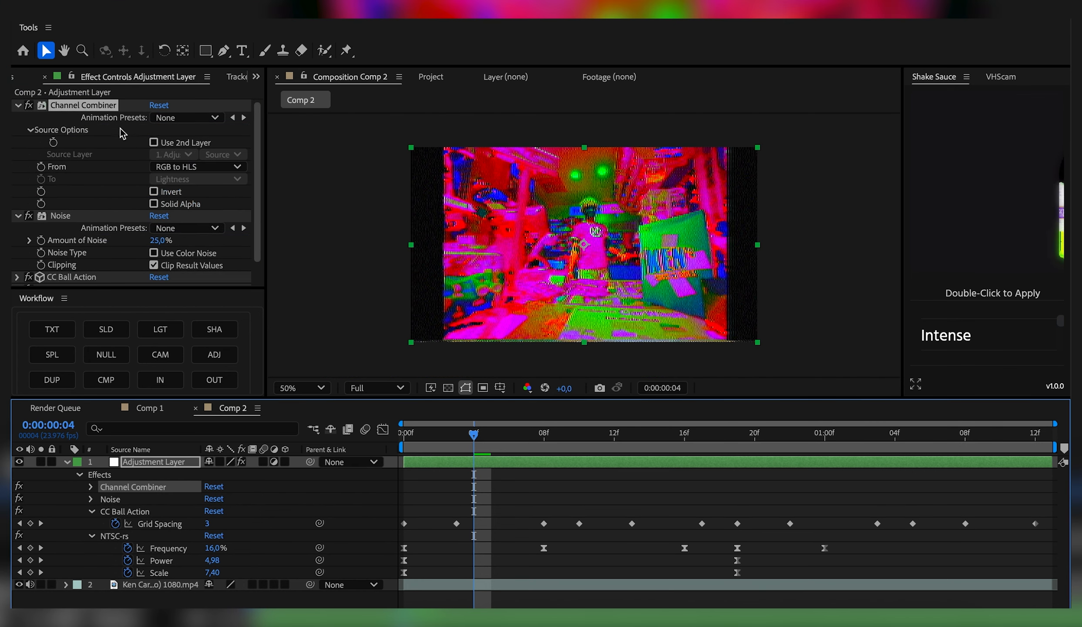
click(174, 167)
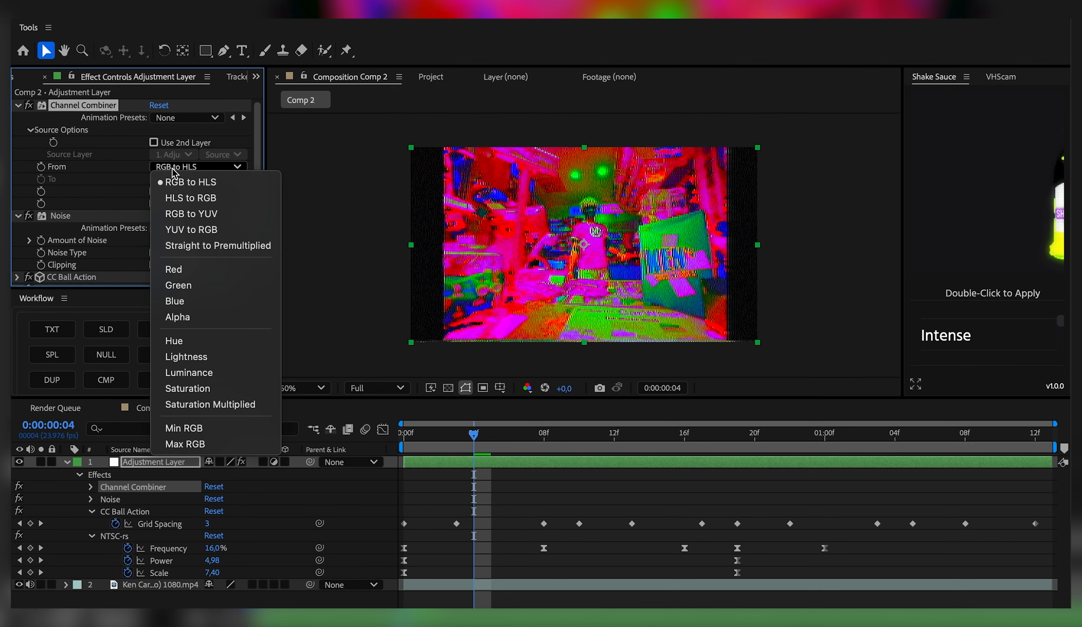
click(179, 285)
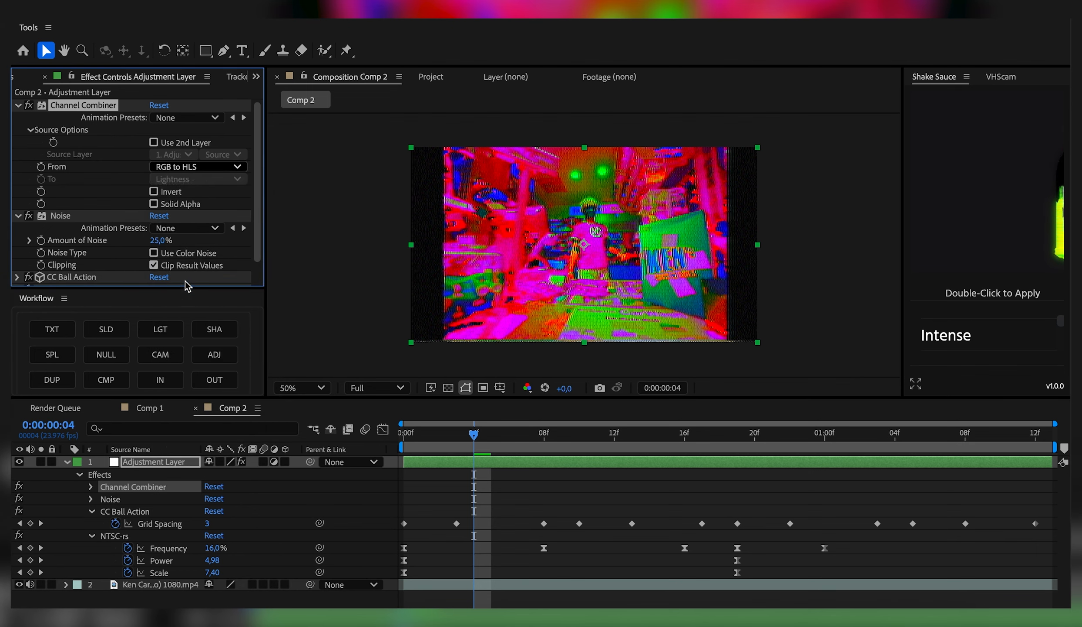
click(177, 182)
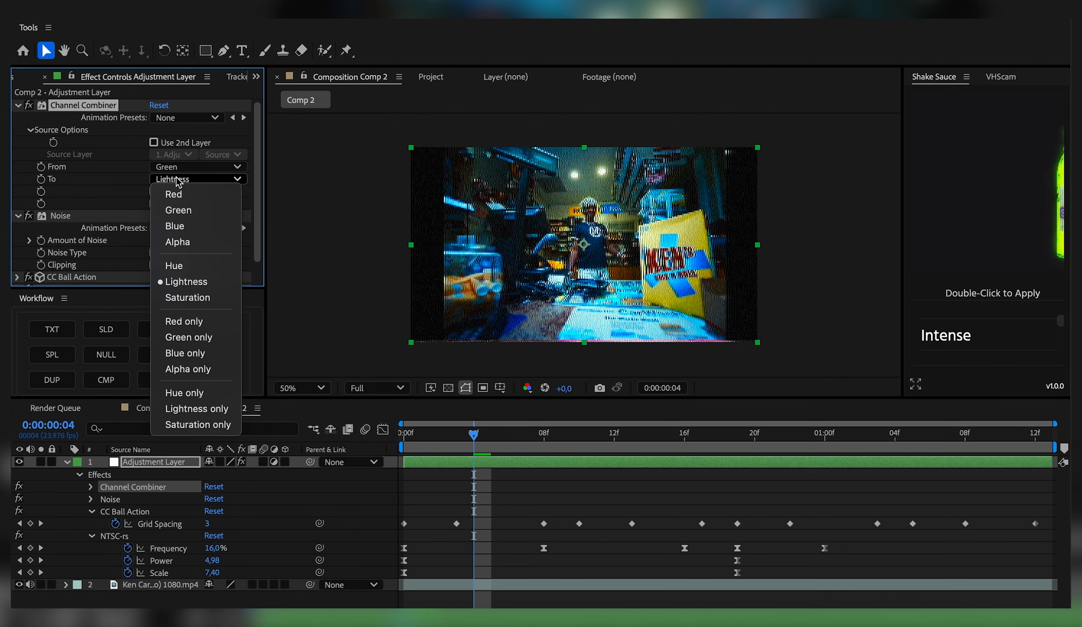
click(185, 281)
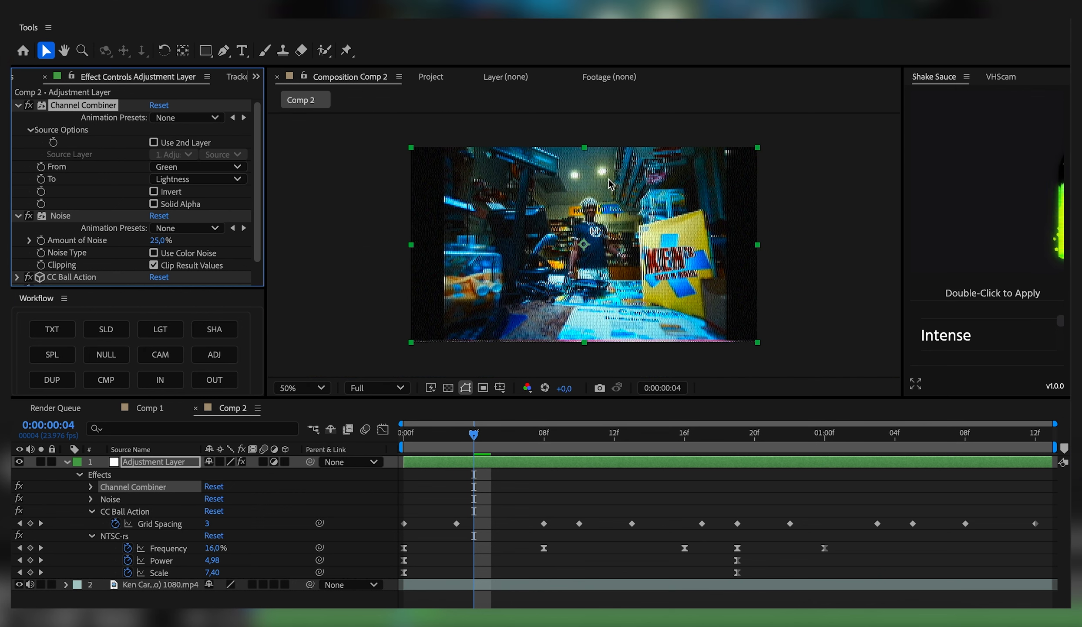
Step: Apply the Tritone effect to the adjustment layer
mouse_move(474, 435)
mouse_down()
mouse_move(440, 437)
mouse_move(456, 440)
mouse_up()
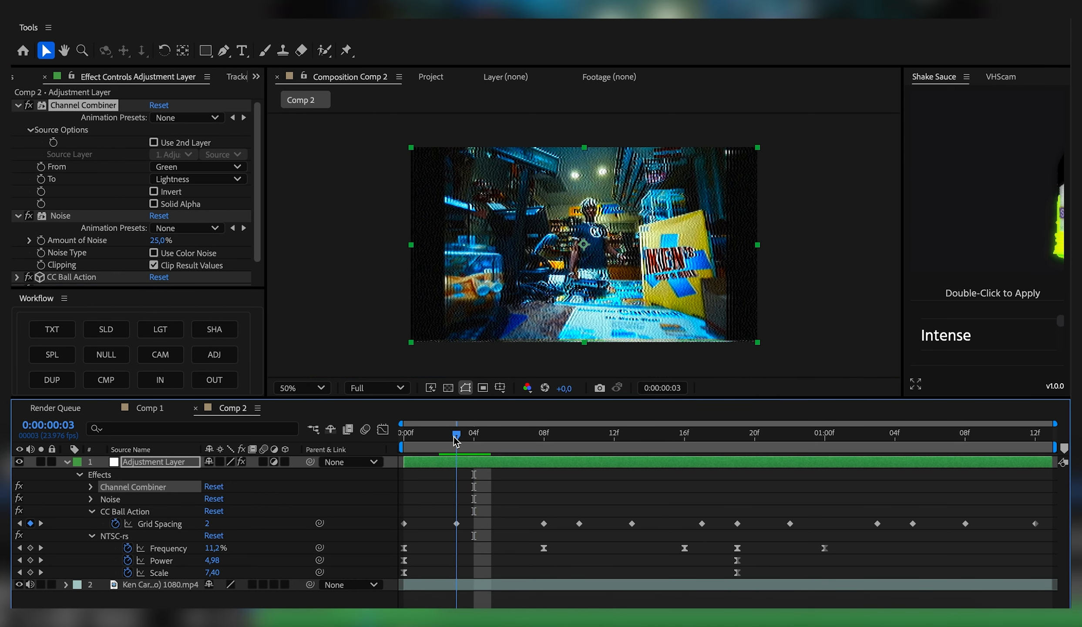
key(ctrl+space)
text(tri)
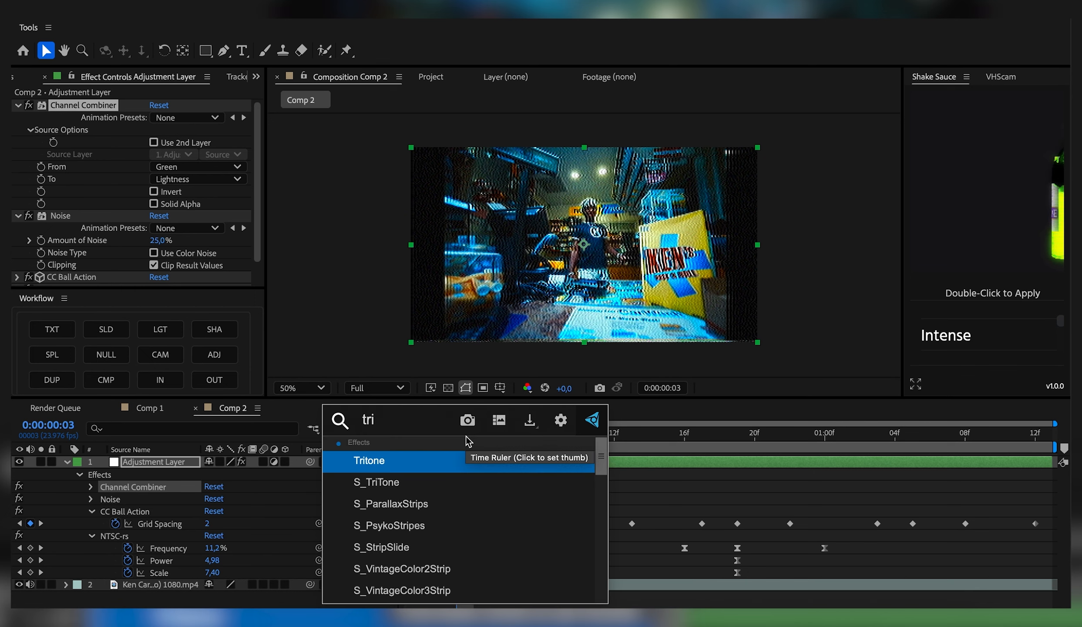
key(Return)
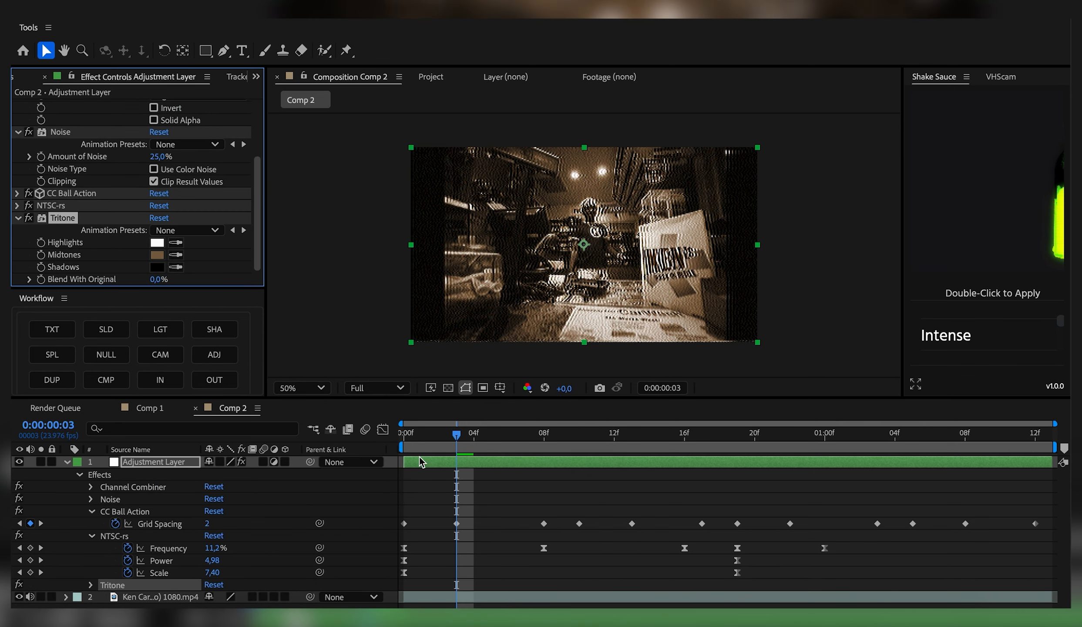
Step: Try several Tritone midtone hues, settle on the light blue 20C6EA, and scrub through the clip to check it
click(157, 255)
click(575, 327)
drag(535, 243, 534, 247)
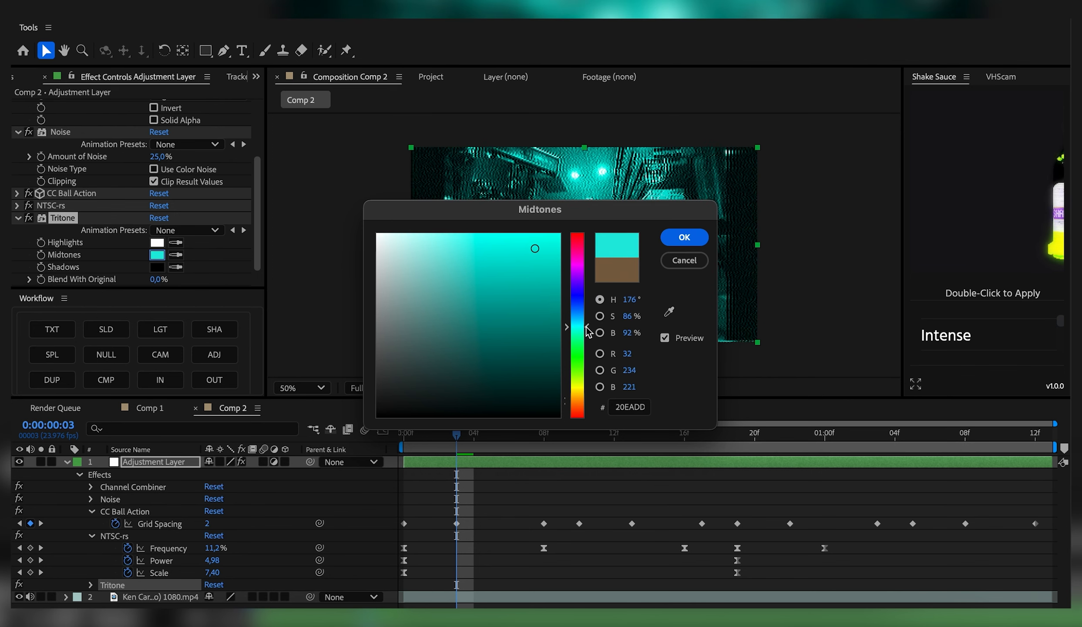
drag(588, 332, 588, 358)
drag(549, 210, 688, 344)
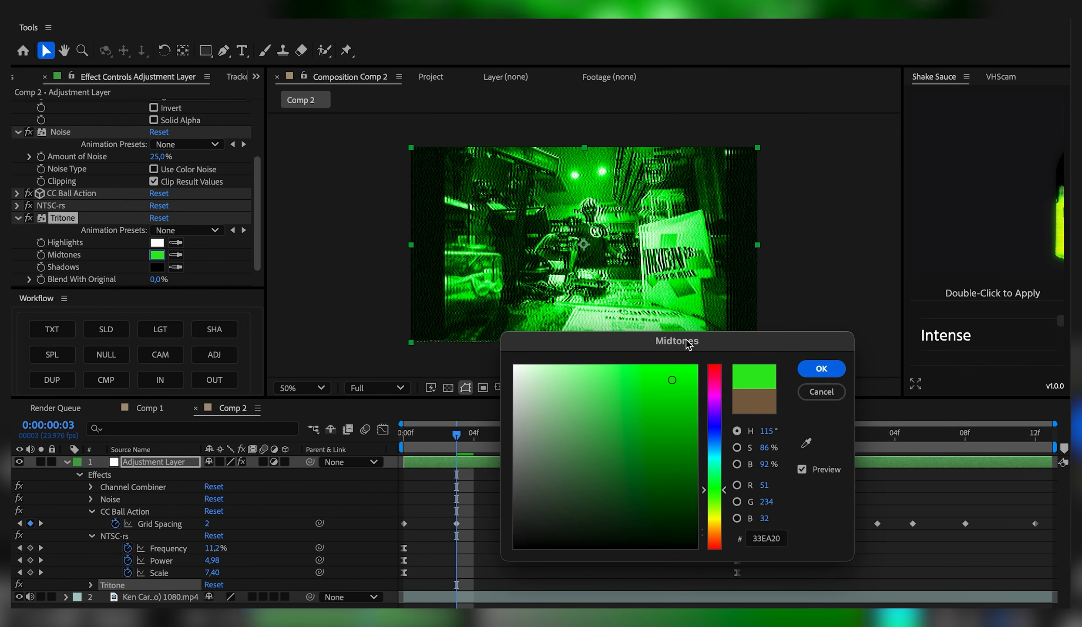
drag(716, 386, 715, 343)
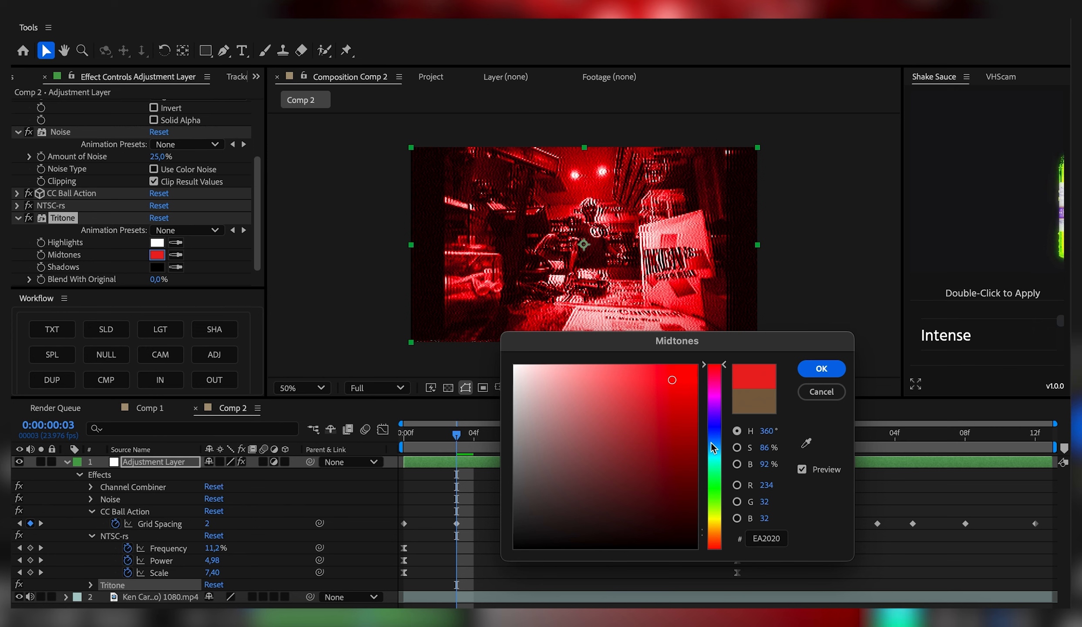
click(717, 458)
drag(717, 458, 717, 451)
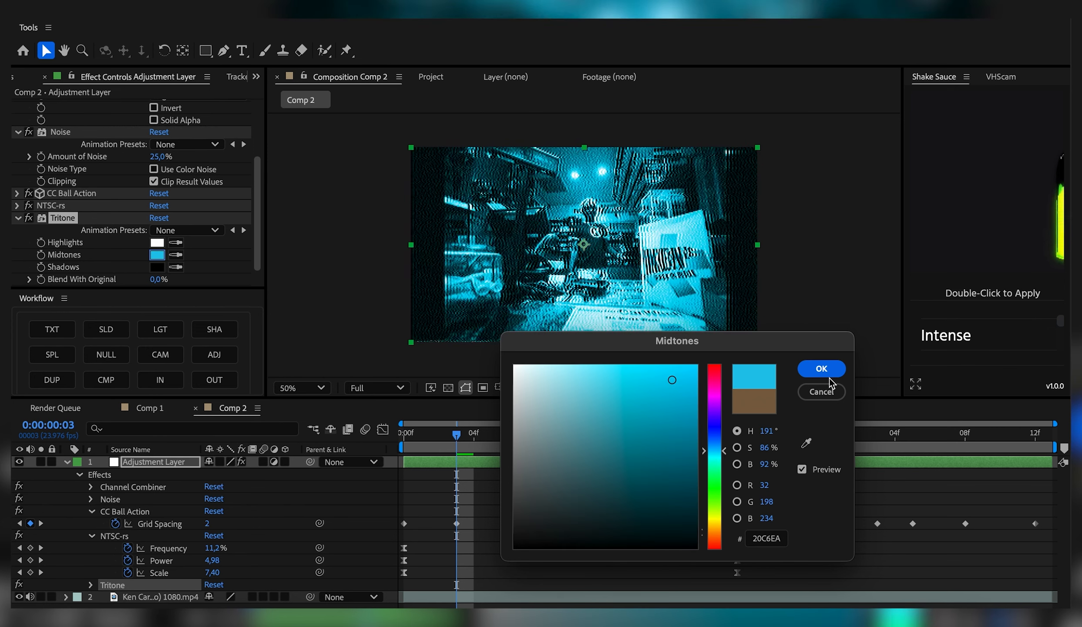
click(822, 370)
drag(505, 437, 659, 465)
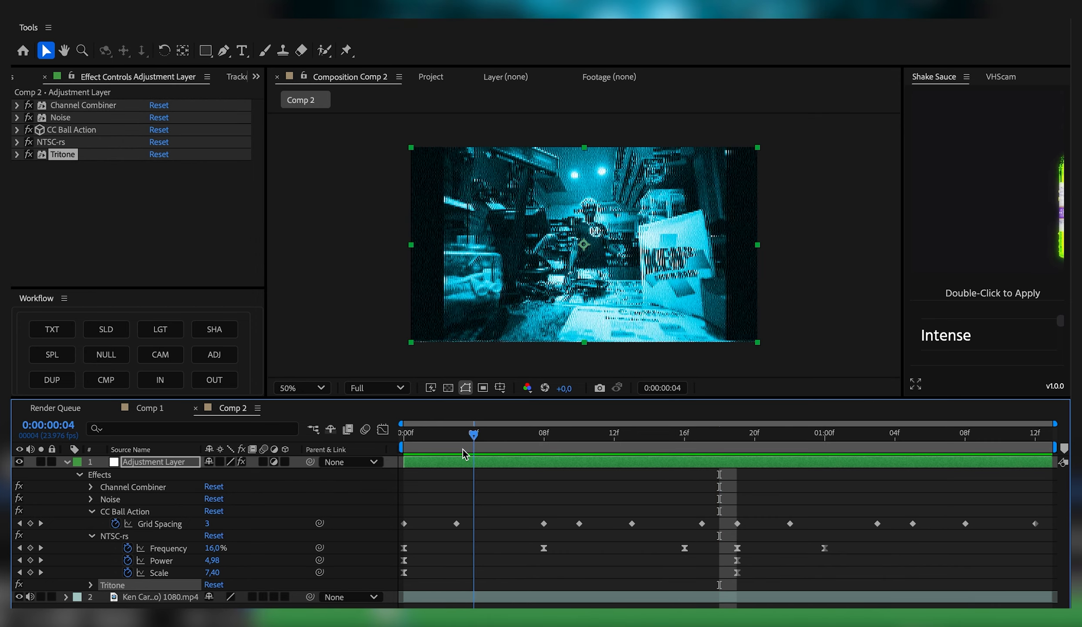
Step: Apply the Mosaic effect to the adjustment layer
drag(462, 449, 416, 448)
key(ctrl+space)
text(moasi)
key(BackSpace)
key(BackSpace)
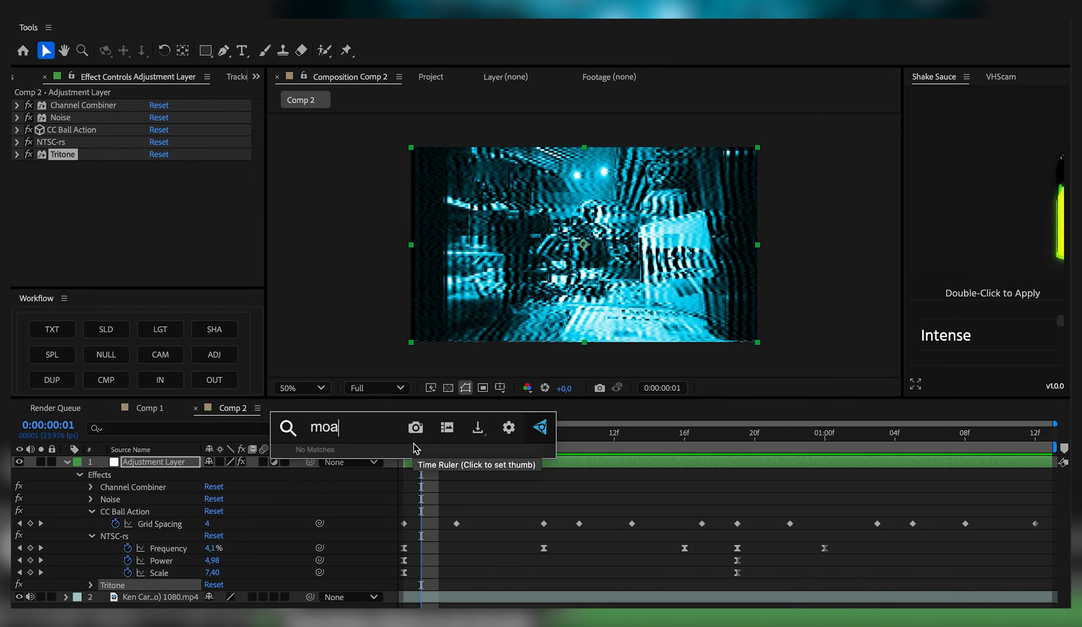
key(BackSpace)
text(si)
key(Return)
Step: Set Mosaic's horizontal and vertical blocks to 850 each
click(156, 192)
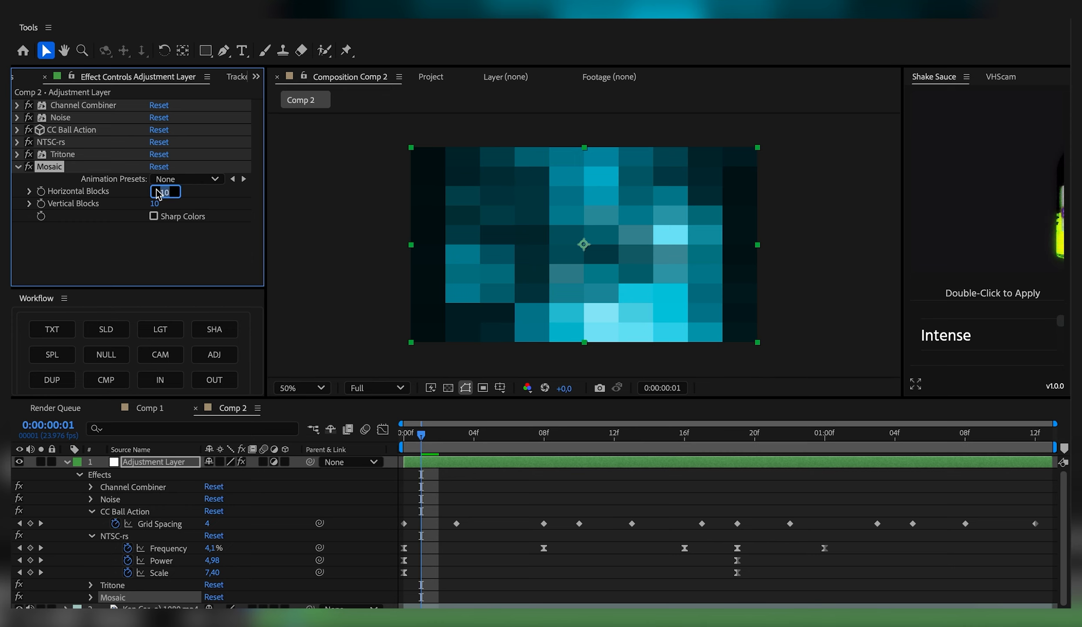
text(850)
key(Return)
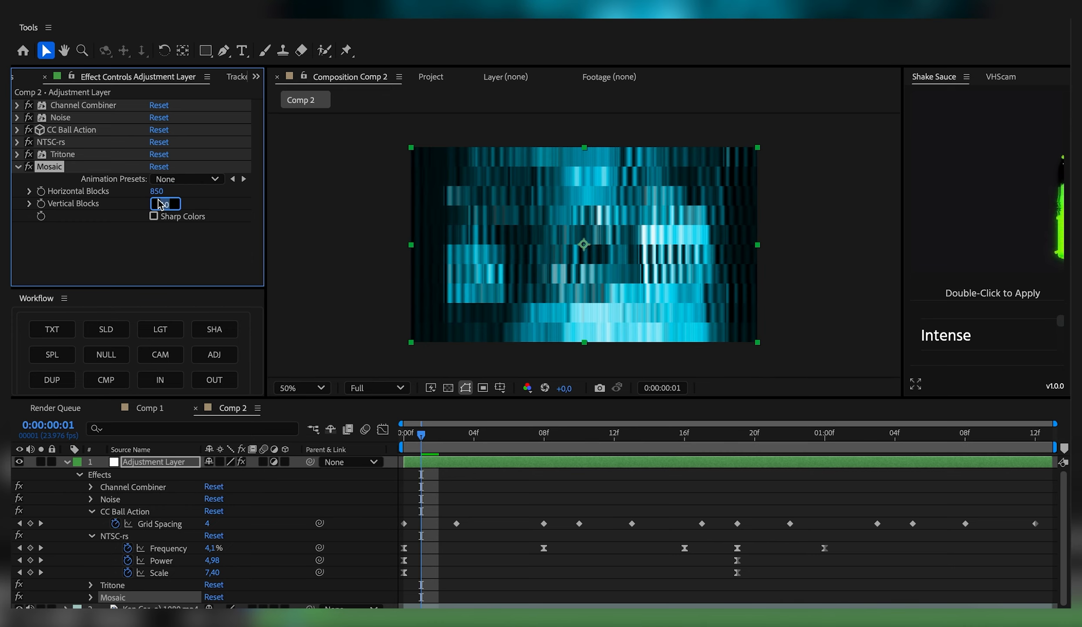
key(Return)
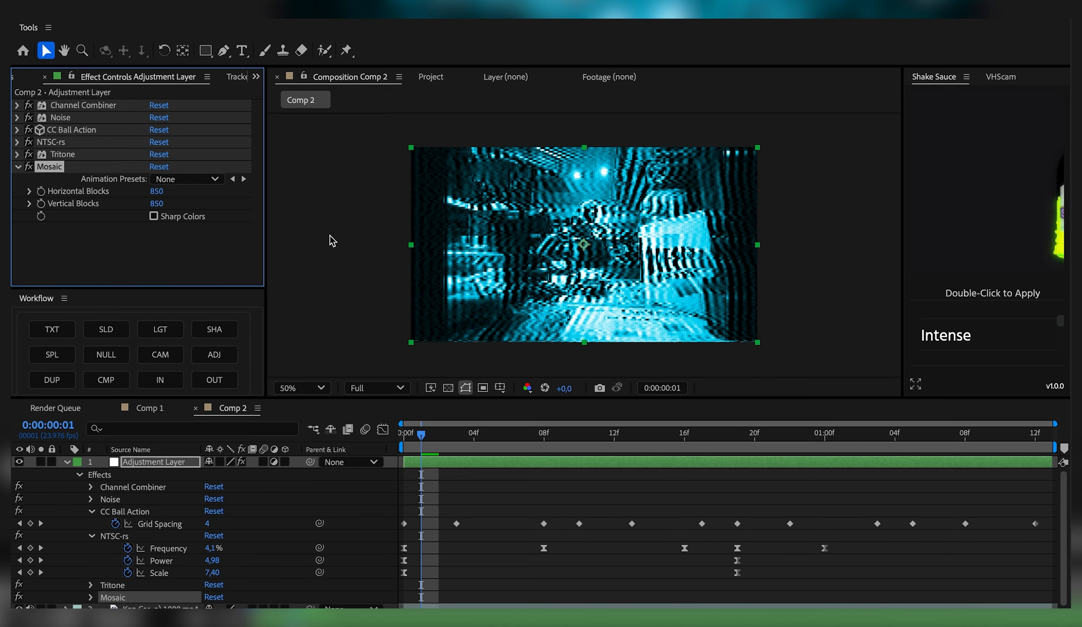
Step: Move Tritone and Mosaic together above Channel Combiner to the start of the effect stack
scroll(512, 183, up, 1)
scroll(512, 183, down, 1)
scroll(512, 183, up, 1)
drag(464, 455, 649, 452)
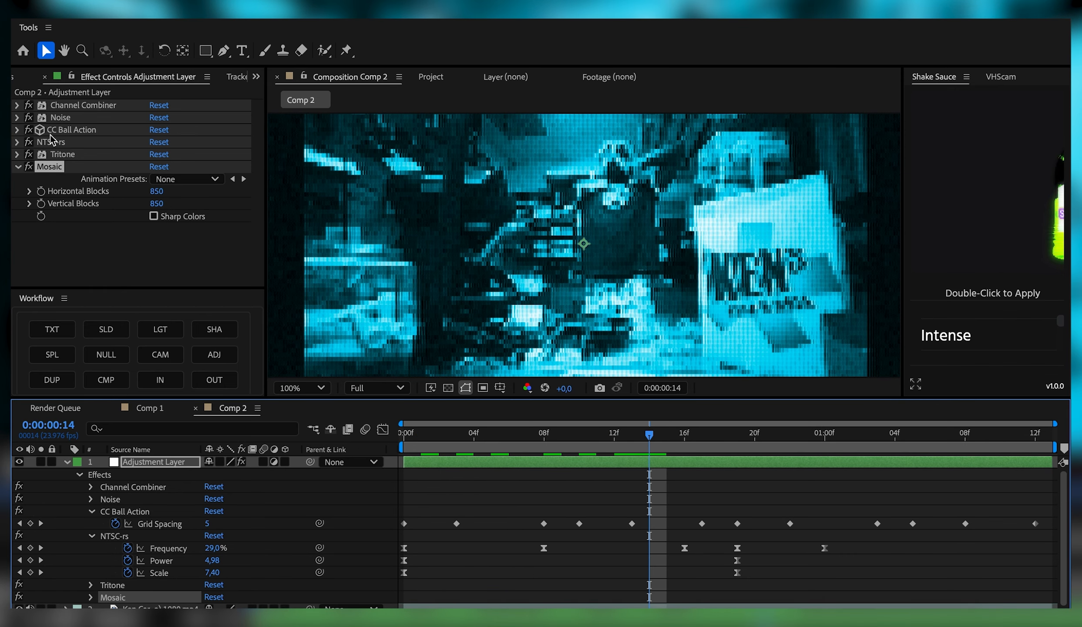
shift+click(63, 155)
drag(63, 155, 68, 105)
scroll(523, 206, up, 1)
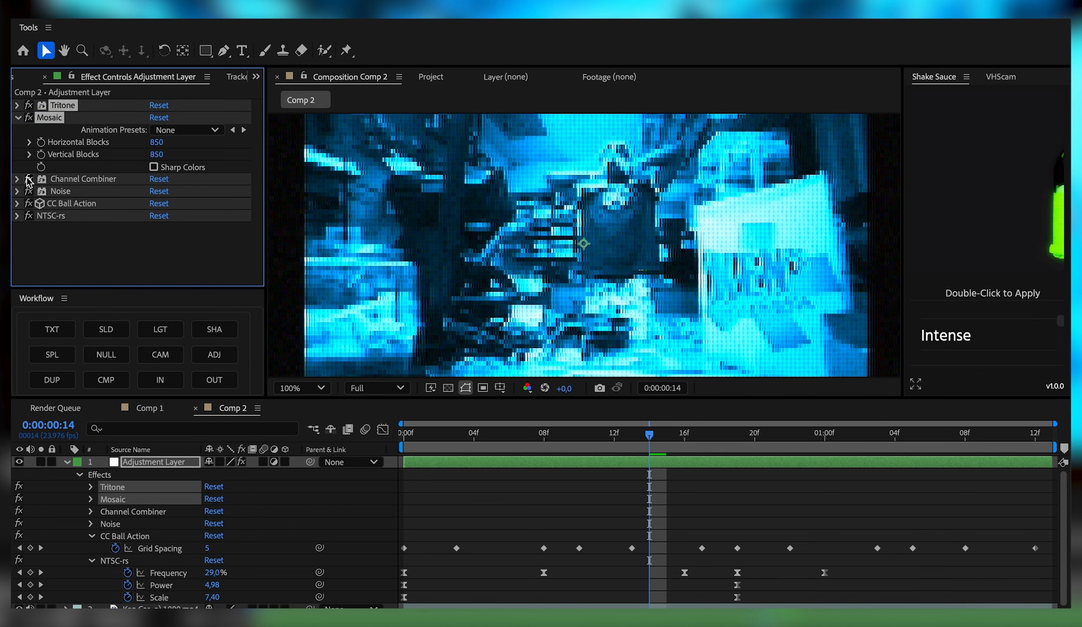
Step: Deselect the moved effects and disable the Channel Combiner effect
click(55, 236)
click(30, 178)
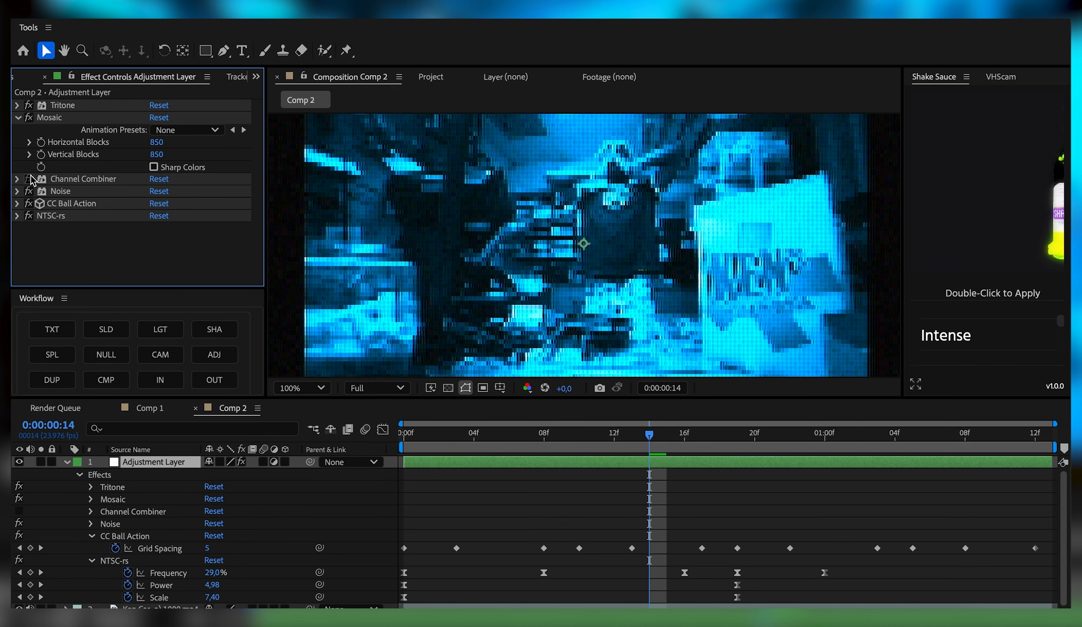
Step: Re-enable the Channel Combiner effect on the adjustment layer
scroll(524, 222, down, 1)
scroll(524, 222, up, 1)
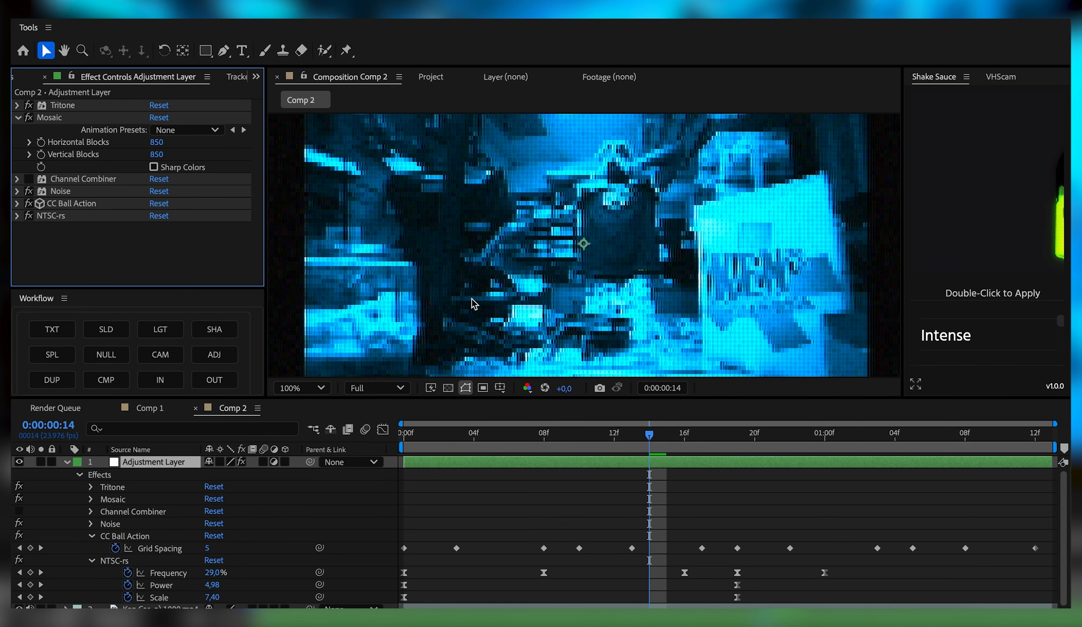
scroll(488, 309, down, 1)
scroll(488, 309, up, 1)
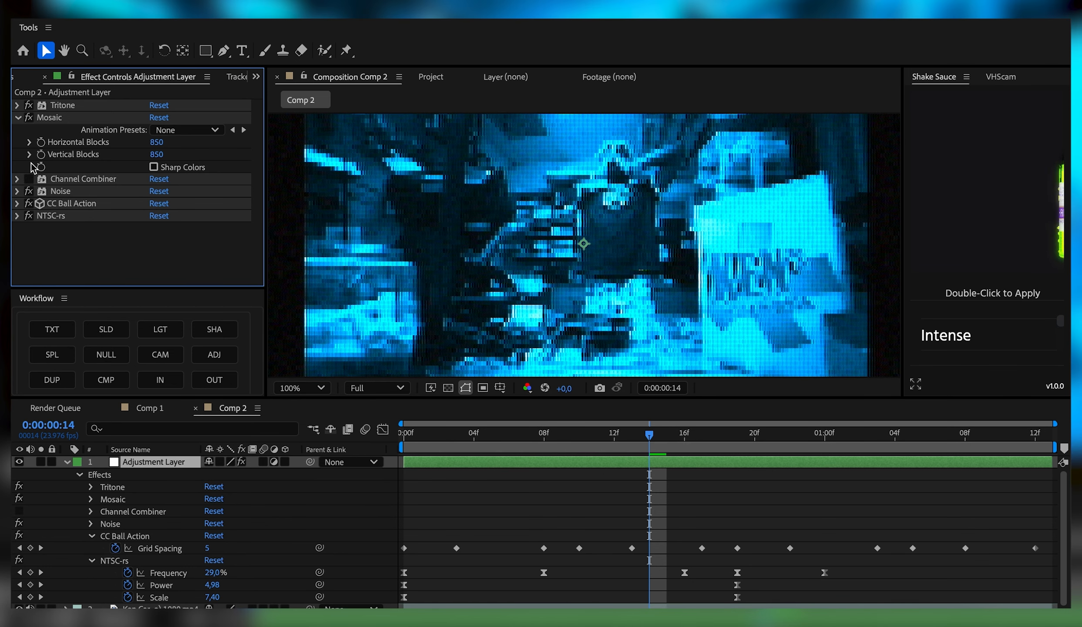
click(29, 179)
scroll(517, 260, down, 1)
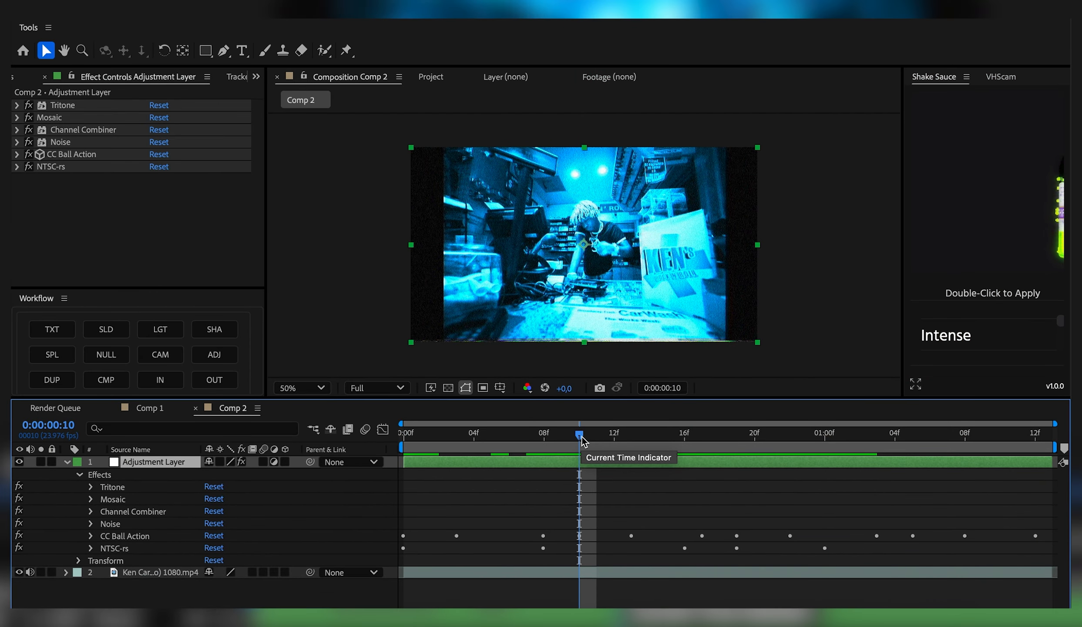
Step: Apply the CC Block Load effect to the adjustment layer
key(ctrl+space)
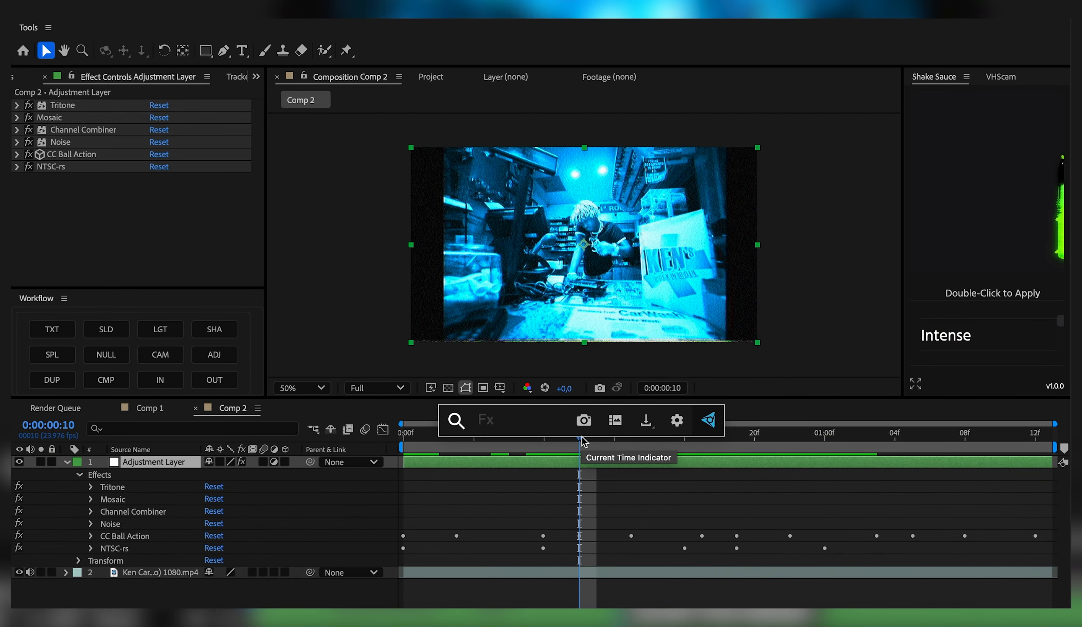
text(cc blo)
key(Return)
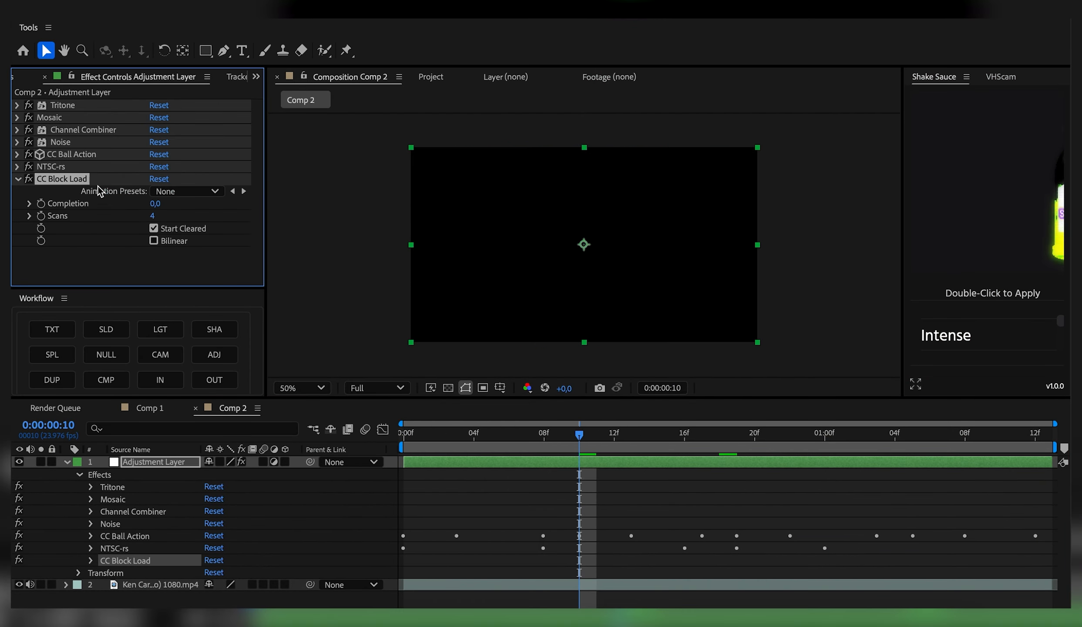
Step: Set CC Block Load's Scans to 16 and move the effect above Tritone to the start of the stack
click(153, 216)
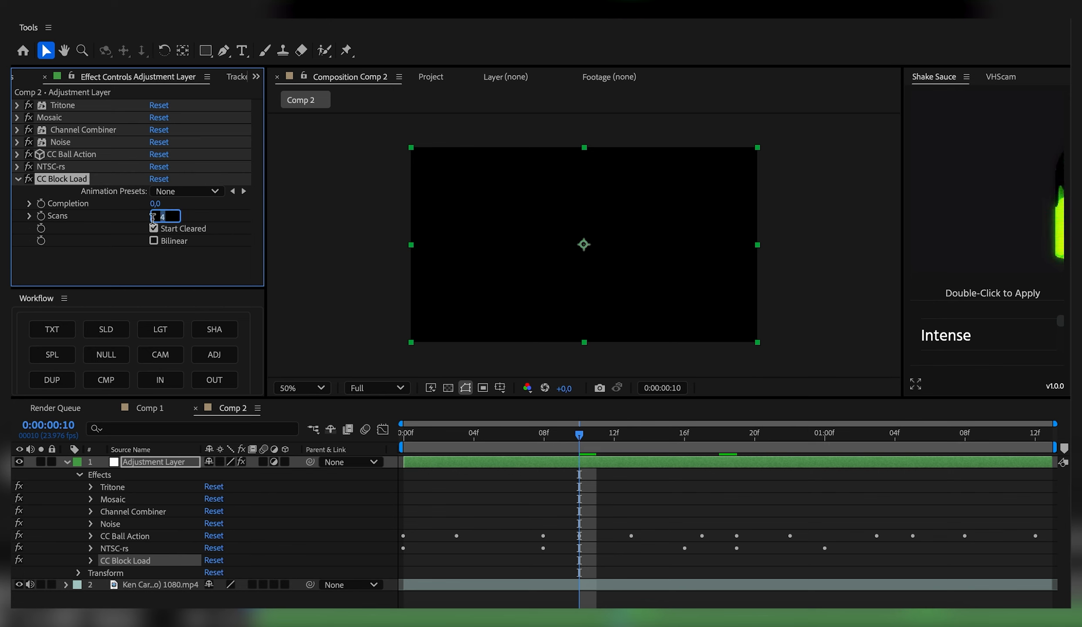
text(16)
key(Return)
drag(74, 179, 62, 105)
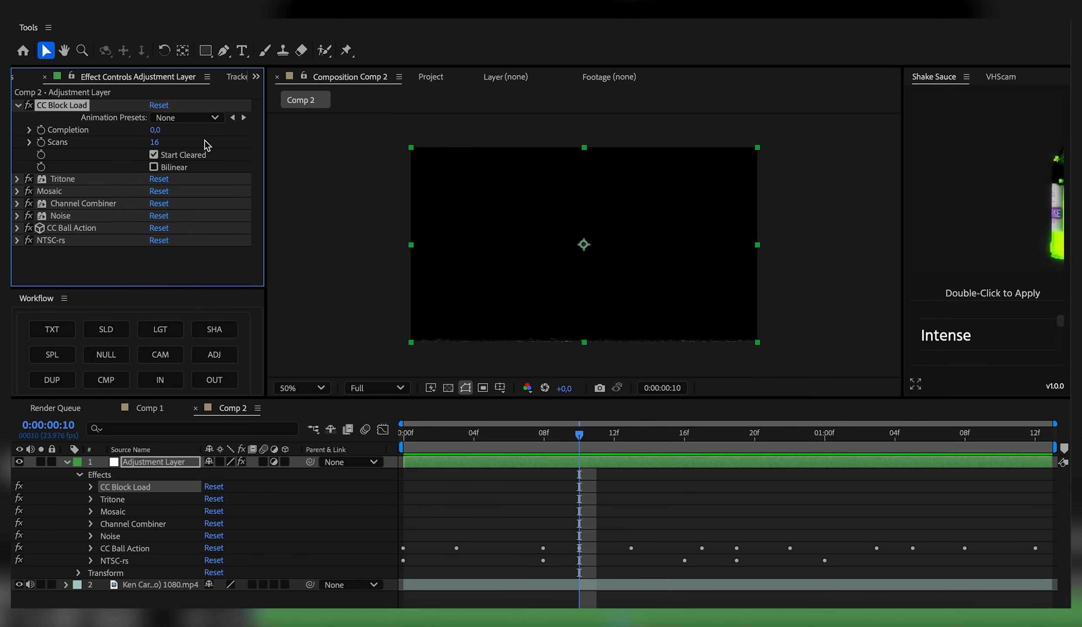
Step: Start keyframing CC Block Load's Completion at 0:00:00:00 with a value of 70
key(Home)
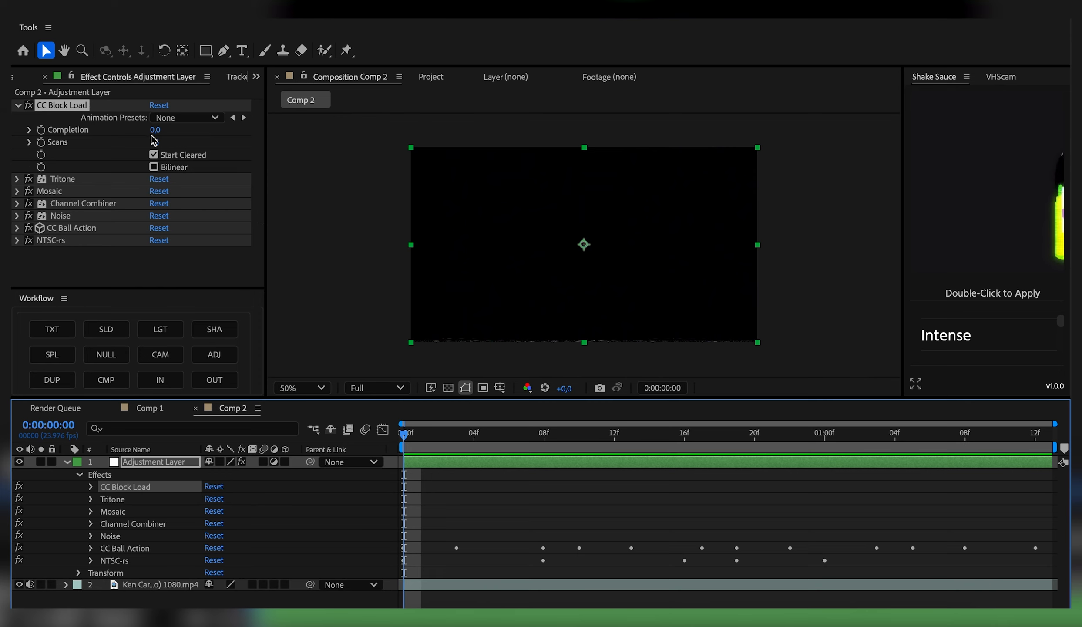
drag(155, 130, 225, 130)
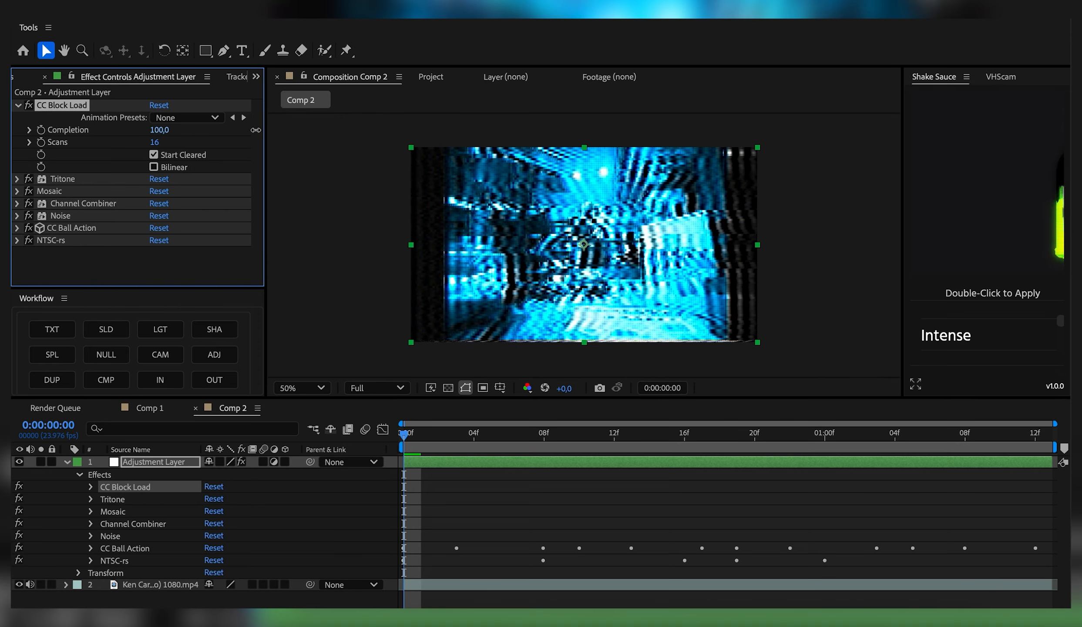
click(41, 130)
Step: Keyframe Completion at 7 on frame 5, reveal the layer's keyframes and move the new one back to frame 3
key(space)
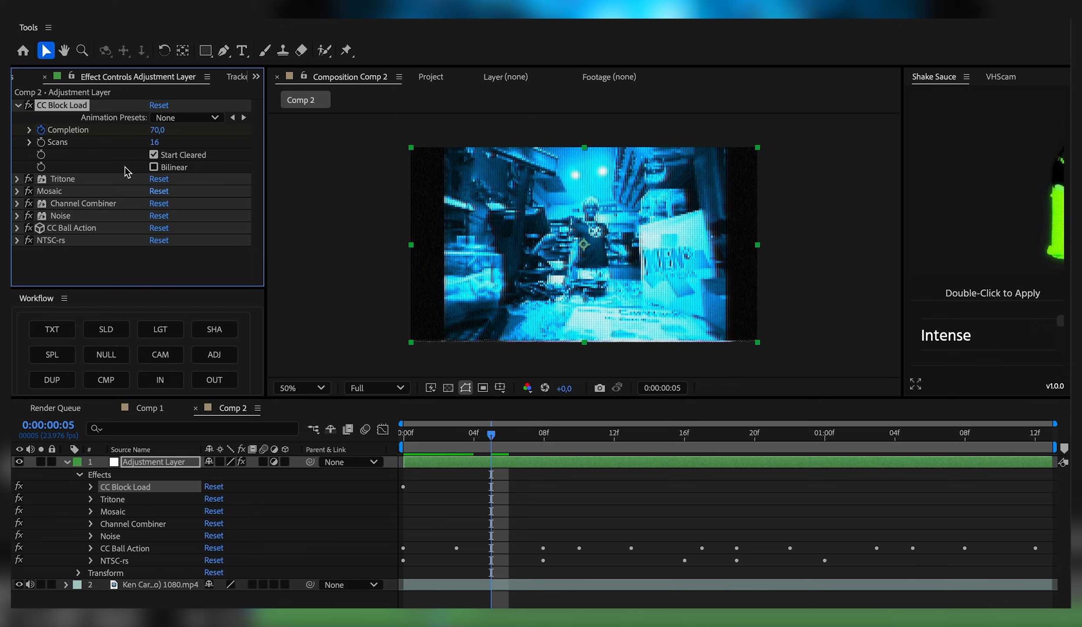
drag(155, 129, 112, 132)
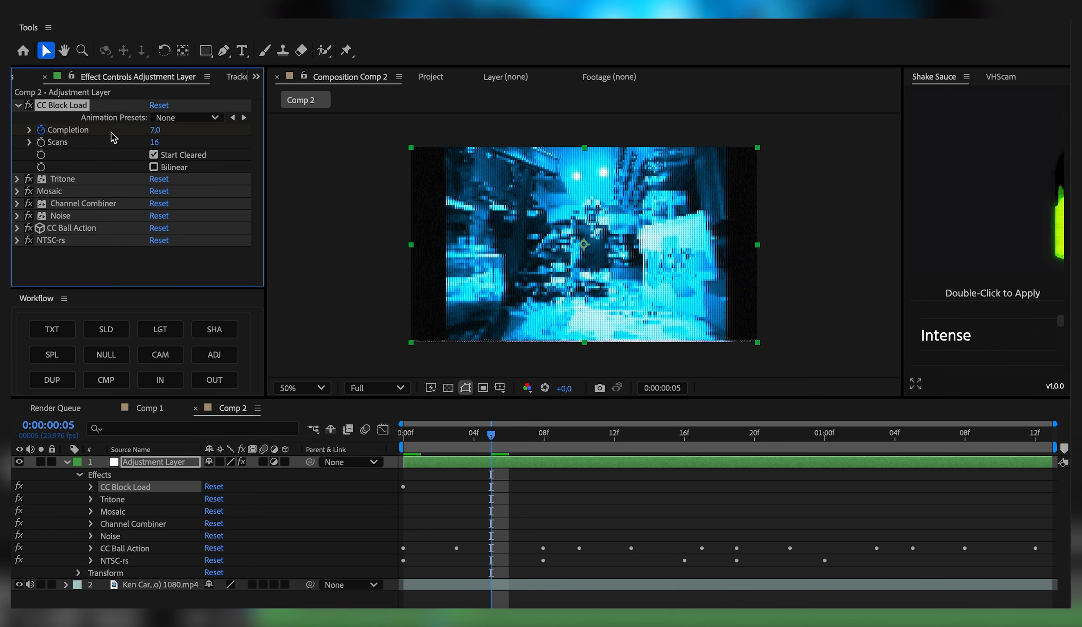
key(u)
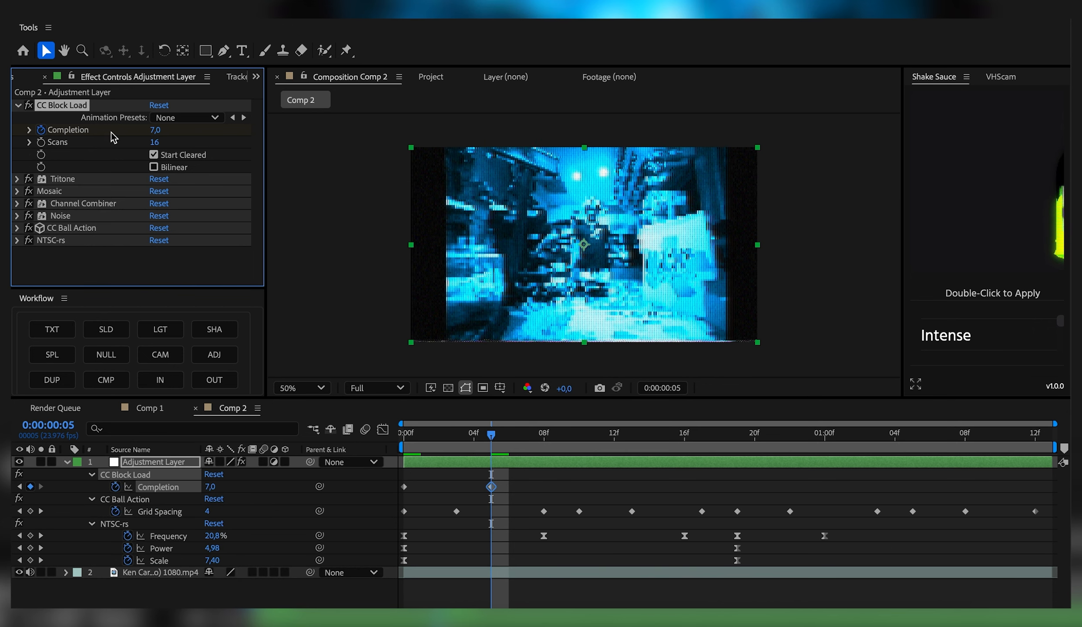
click(490, 487)
drag(465, 489, 458, 489)
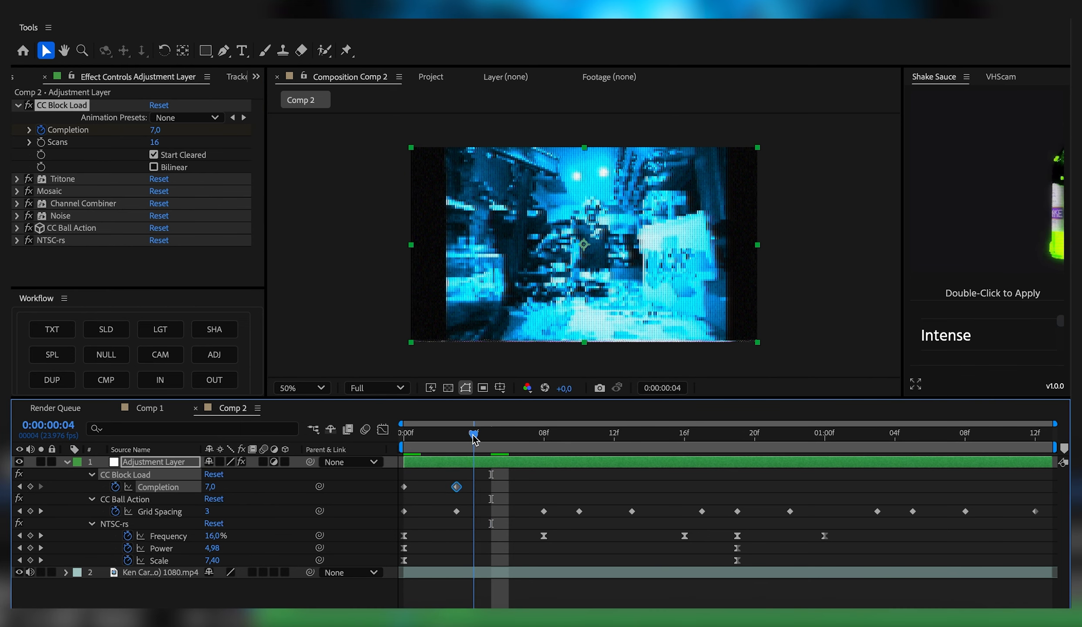
Step: Play from the start up to frame 5 and keyframe CC Block Load's Completion at 100 there
click(456, 433)
key(Home)
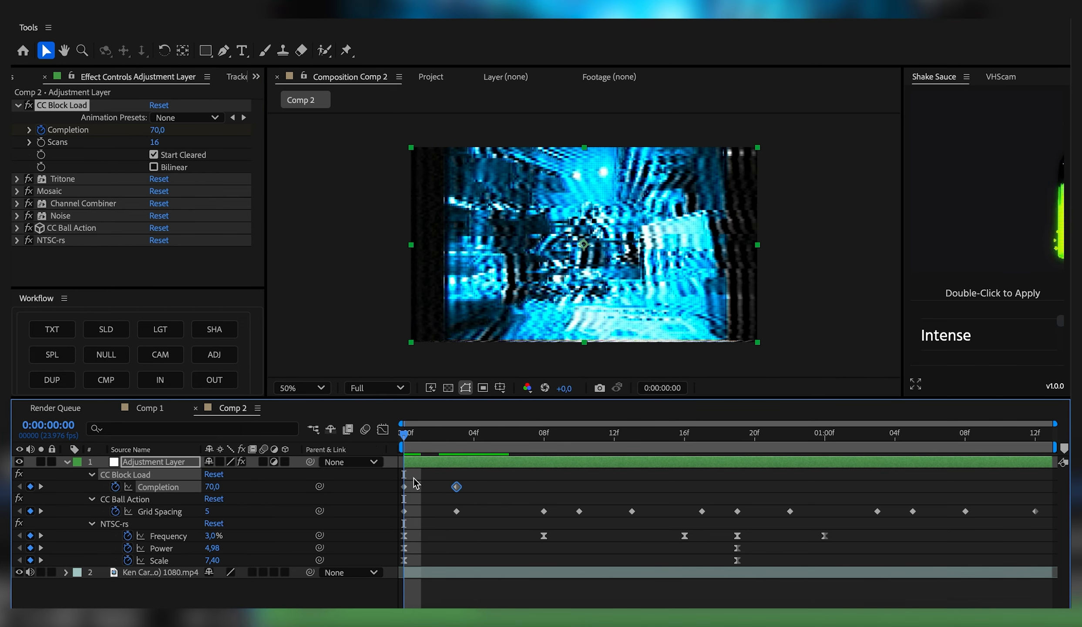
key(space)
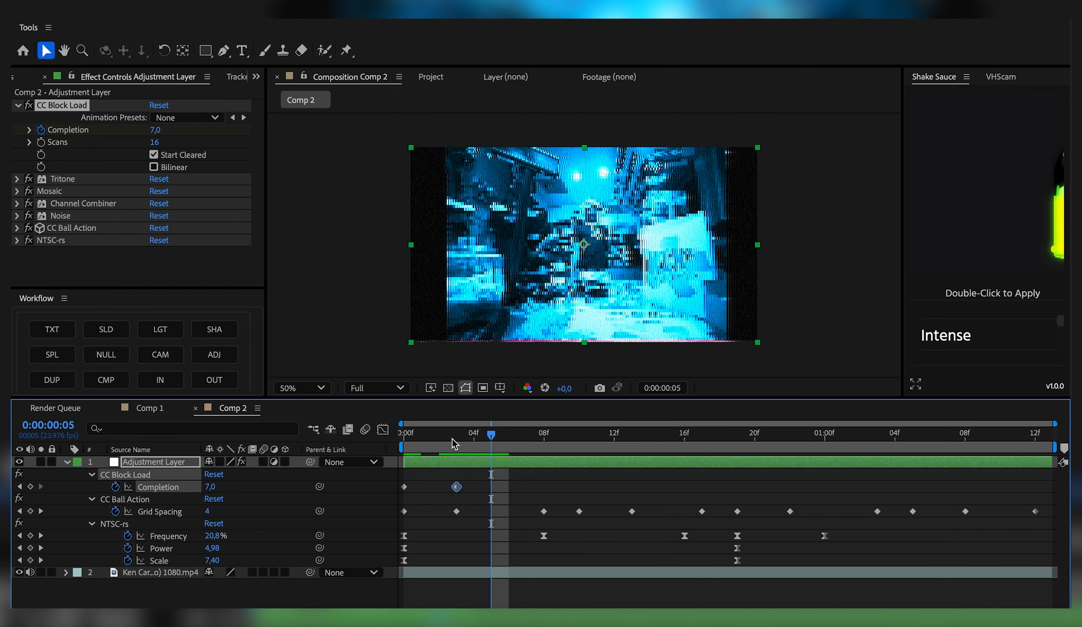
drag(155, 129, 490, 176)
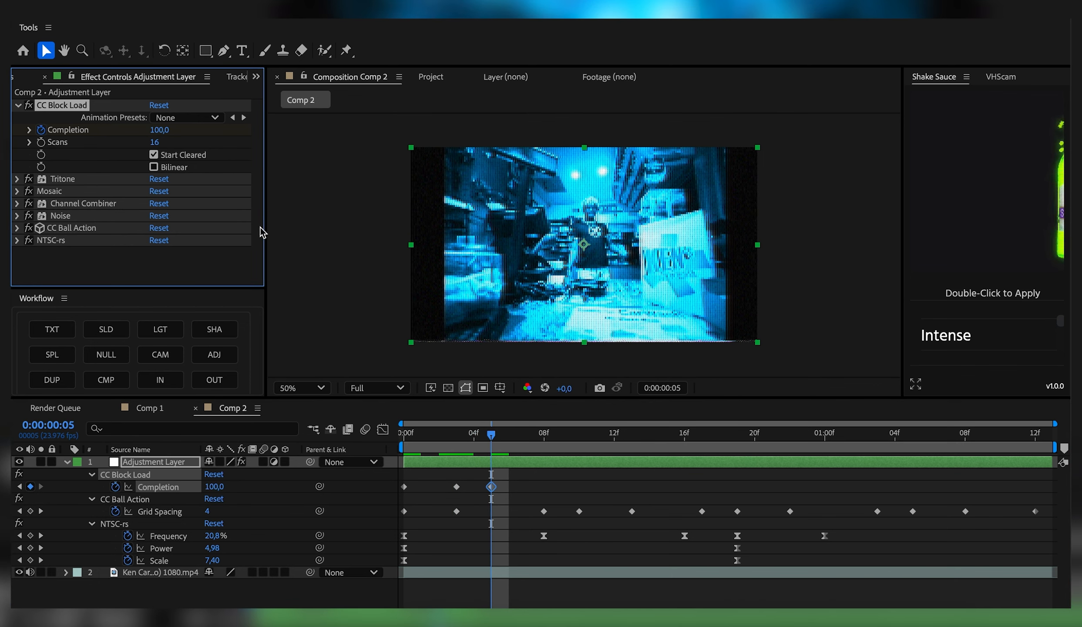
Step: Move two frames ahead to 0:00:00:07 and keyframe Completion at 50
key(Page_Down)
key(Page_Down)
click(157, 129)
text(50)
key(Return)
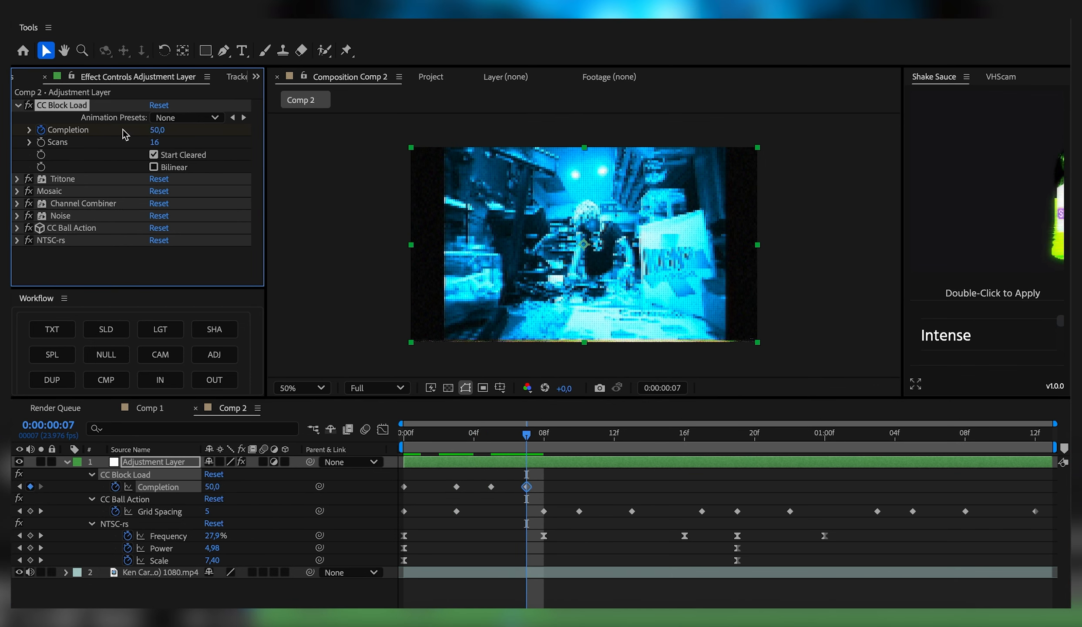
Step: Add further varying Completion keyframes every one to three frames up to 0:00:01:01, ending with a value of 100
key(Page_Down)
key(Page_Down)
mouse_move(156, 129)
mouse_down()
mouse_move(207, 133)
mouse_move(125, 130)
mouse_move(168, 131)
mouse_up()
key(Page_Down)
key(Page_Down)
key(Page_Down)
key(Page_Down)
key(Page_Down)
key(Page_Down)
key(Page_Down)
key(Page_Down)
key(Page_Down)
key(Page_Down)
key(Page_Down)
key(Page_Down)
key(Page_Down)
key(Page_Down)
key(Page_Down)
key(Page_Down)
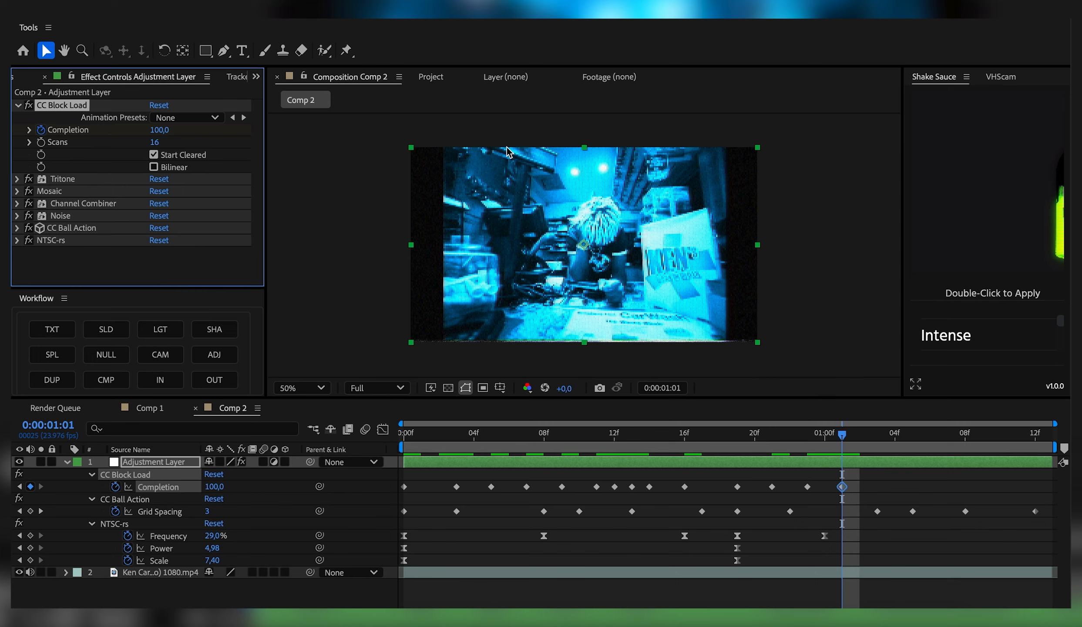
Step: Copy the last four Completion keyframes, paste them at 0:00:01:04 and preview the animation from the start
click(898, 490)
drag(725, 489, 876, 499)
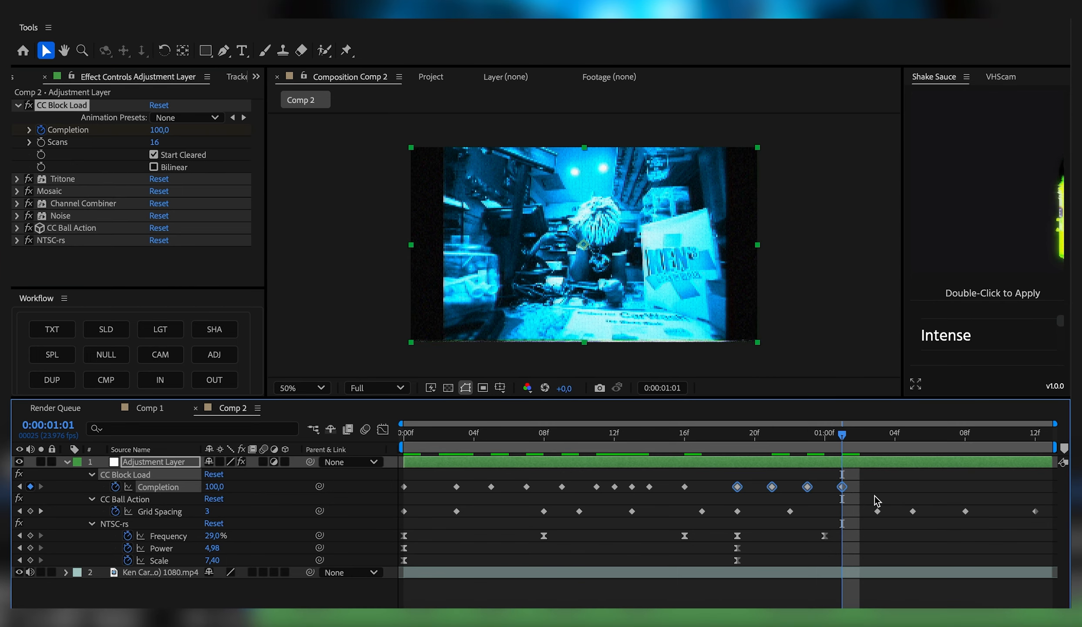
key(ctrl+c)
key(Page_Down)
key(Page_Down)
key(Page_Down)
key(ctrl+v)
drag(894, 436, 188, 427)
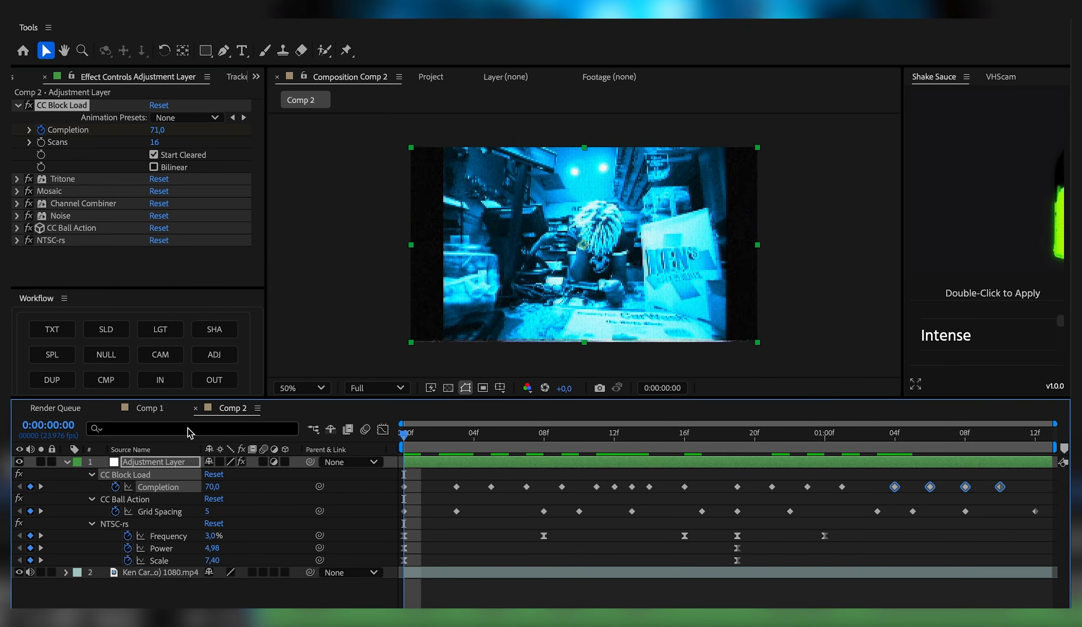
key(space)
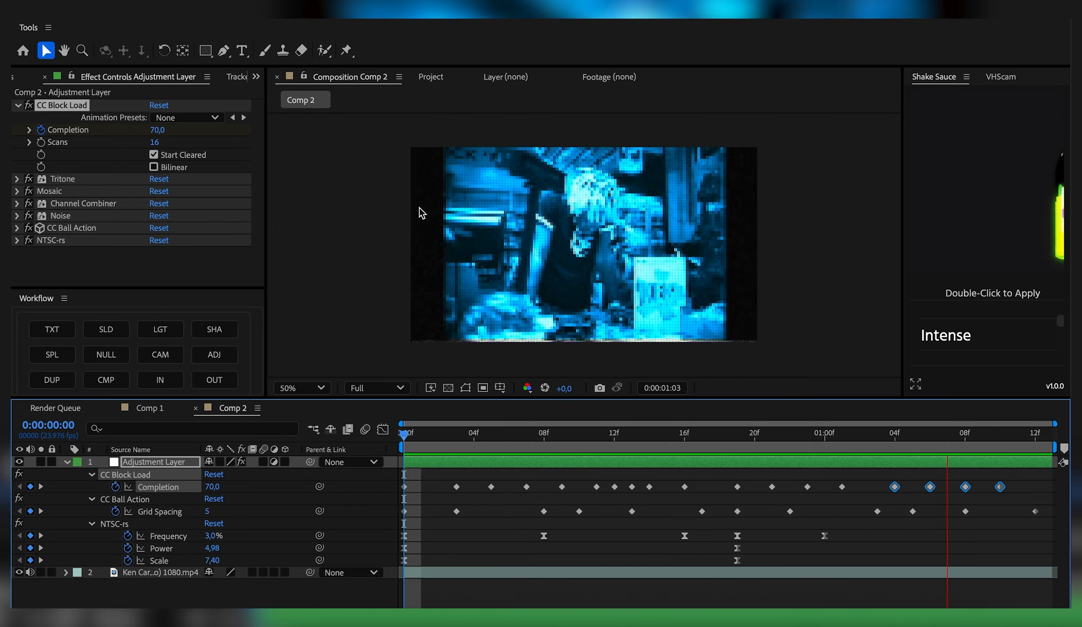
key(space)
Step: Apply the CC Scale Wipe effect to the adjustment layer and set its Direction to 0°
key(Home)
key(ctrl+space)
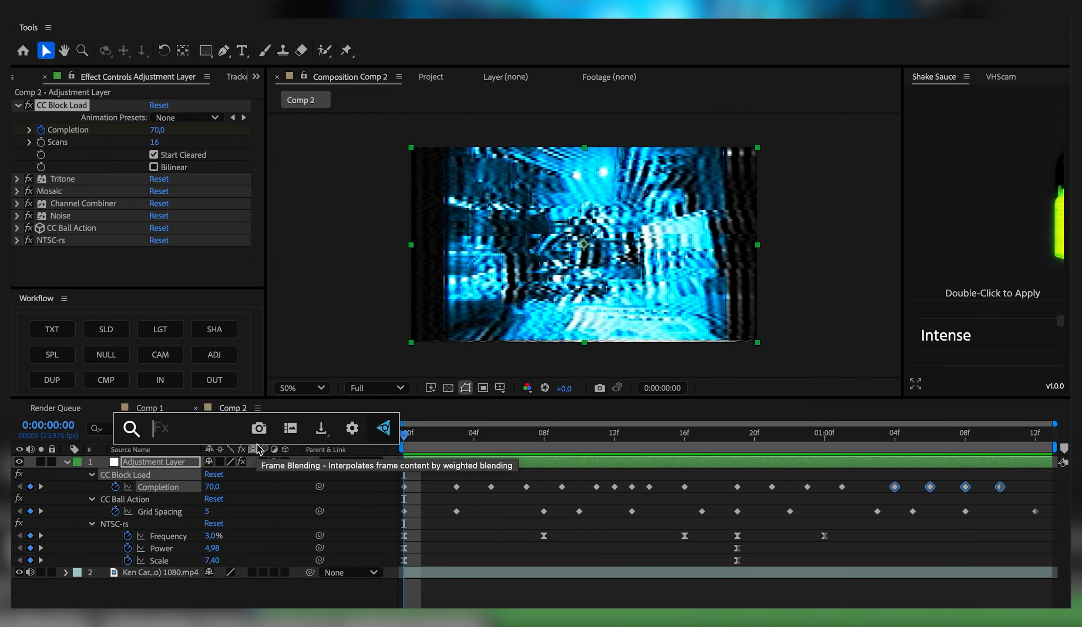
text(cc sc)
key(Return)
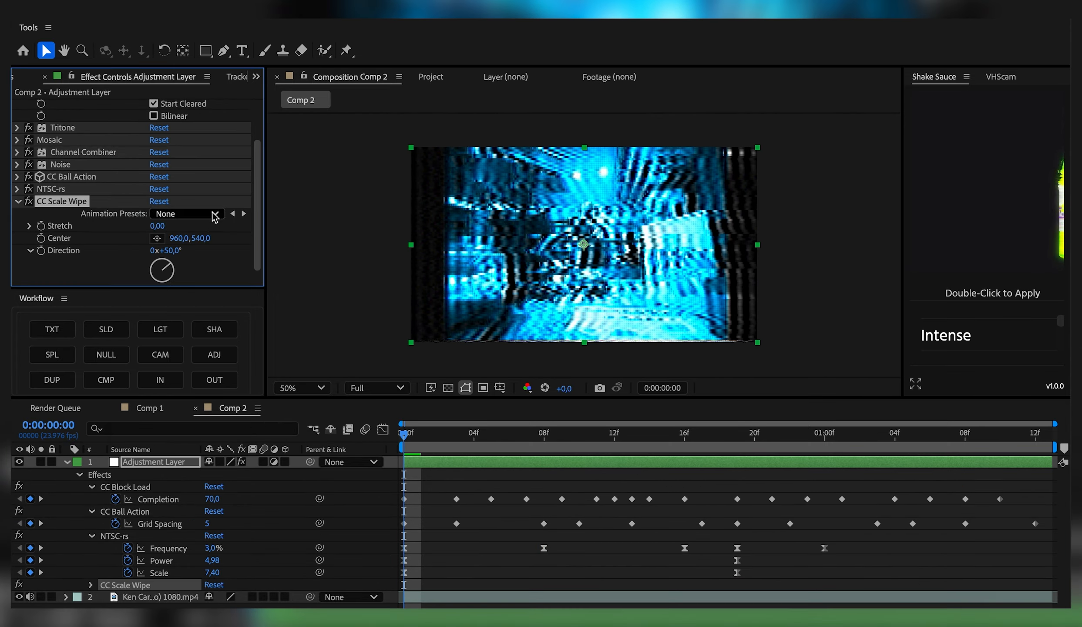
click(174, 249)
key(Return)
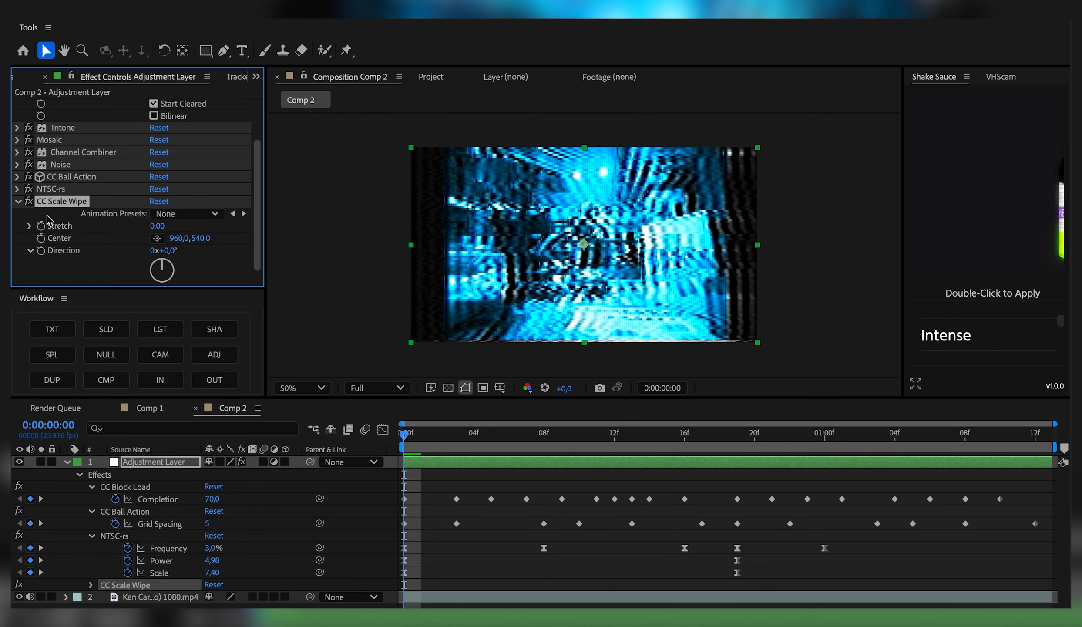
Step: Collapse CC Scale Wipe and CC Block Load, and move CC Scale Wipe to the start of the effect stack
click(18, 201)
click(18, 107)
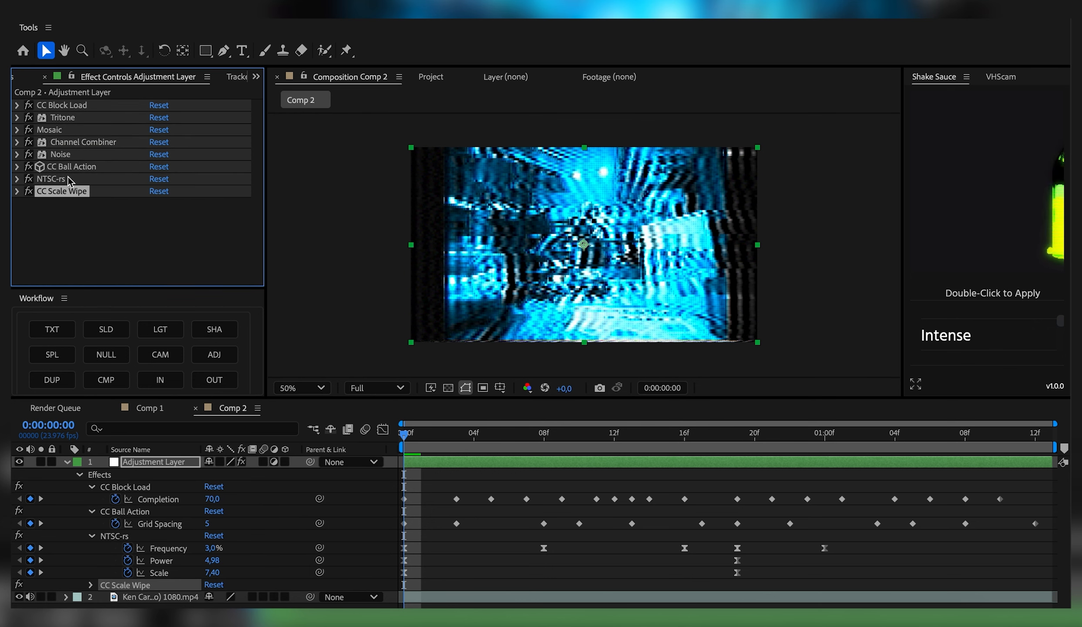
drag(69, 191, 51, 109)
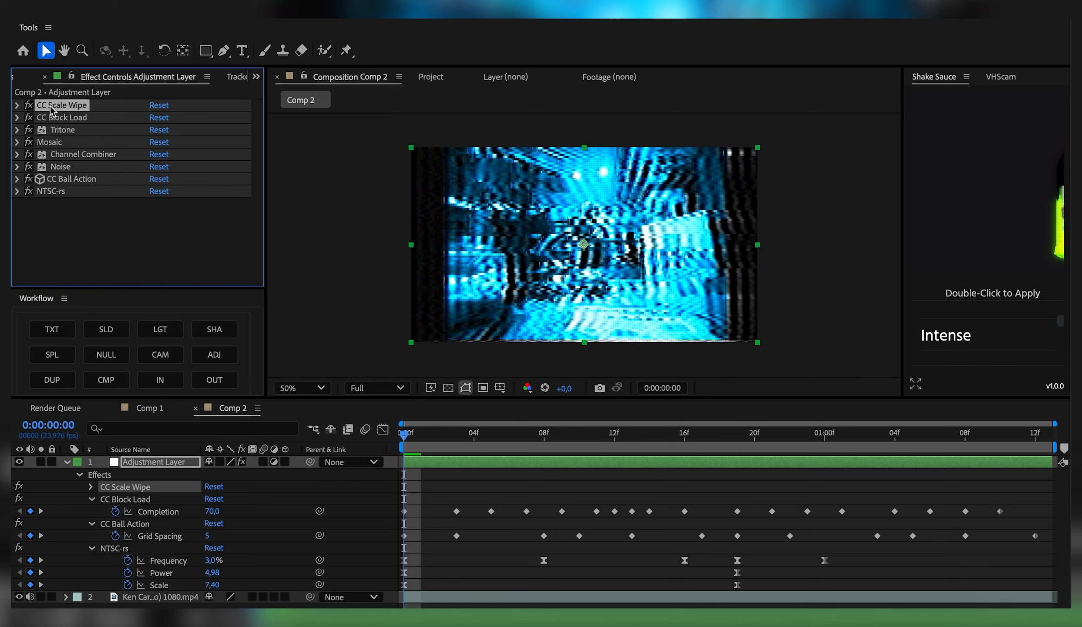
Step: Keyframe CC Scale Wipe's Stretch from 16.60 at 0:00:00:00 to 0 at 0:00:00:08
click(17, 105)
mouse_move(423, 433)
mouse_down()
mouse_move(425, 445)
mouse_move(404, 437)
mouse_up()
drag(162, 130, 261, 121)
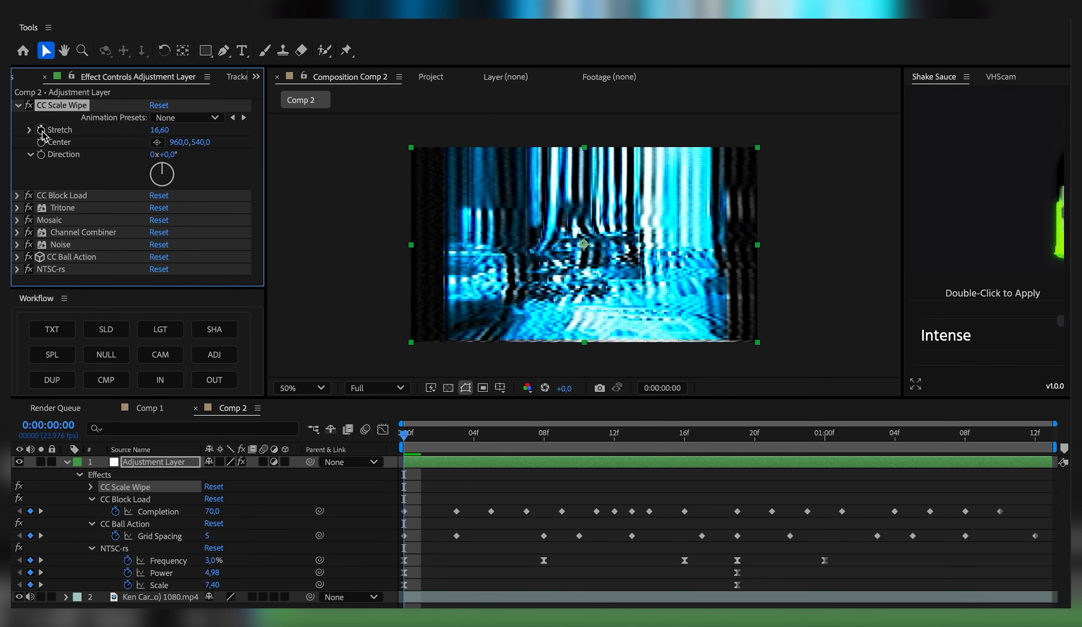
key(space)
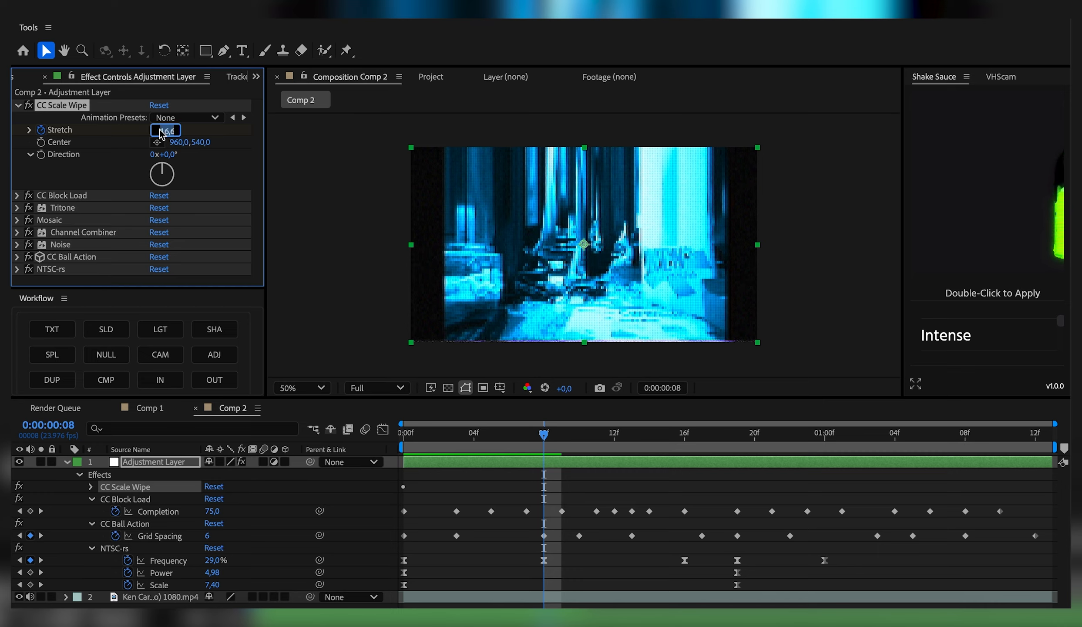
key(Return)
Step: Reveal the layer's keyframed properties and play the composition from the start to review the stretch animation
drag(544, 434, 140, 435)
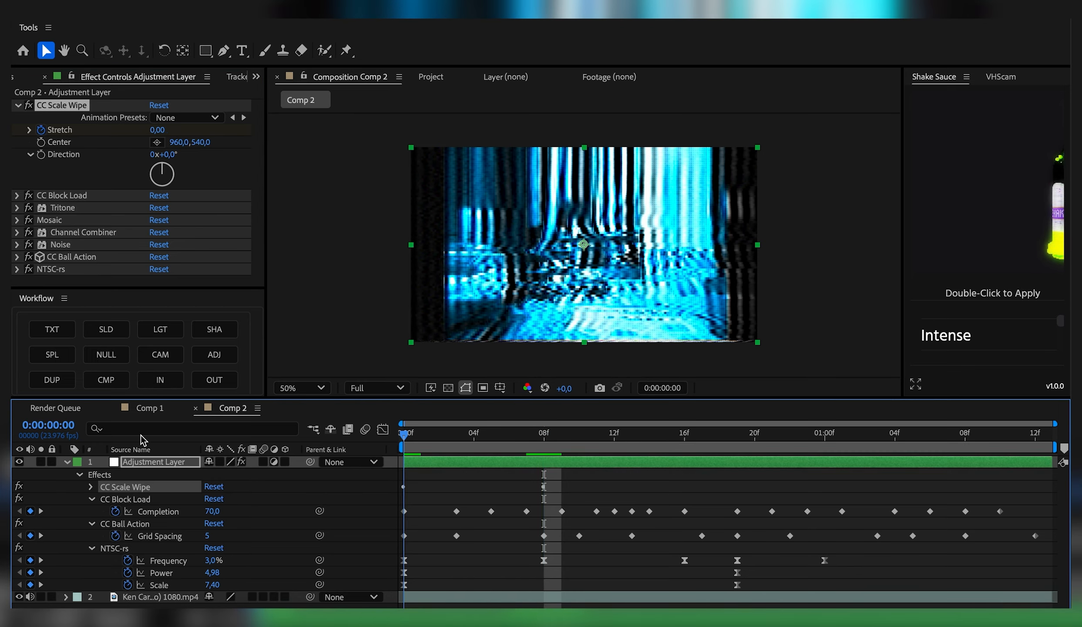
key(space)
key(space)
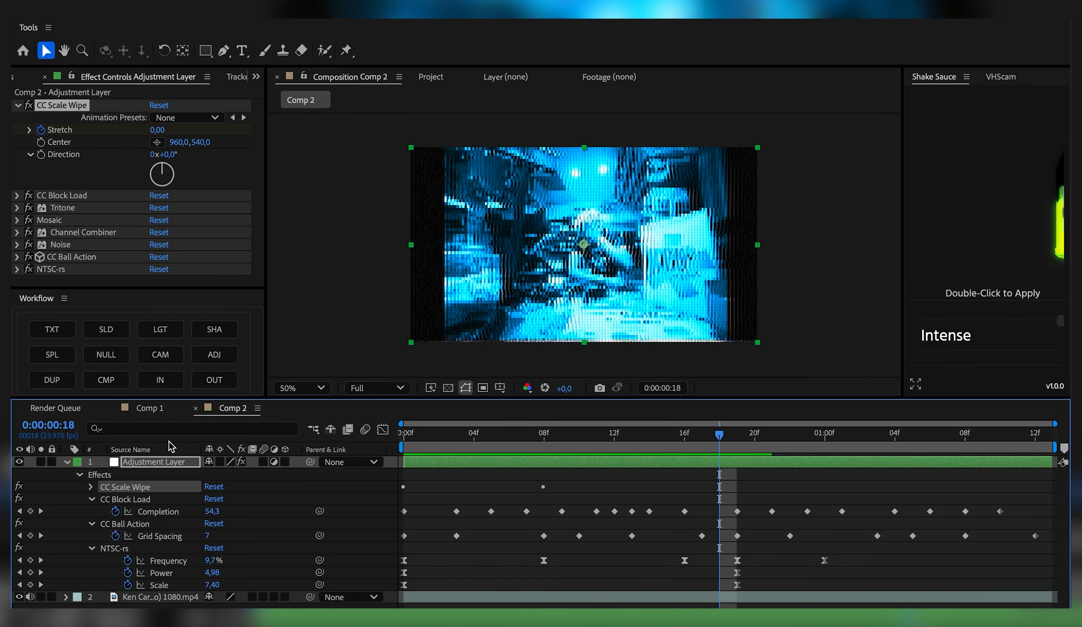
key(u)
key(u)
drag(422, 437, 291, 445)
key(space)
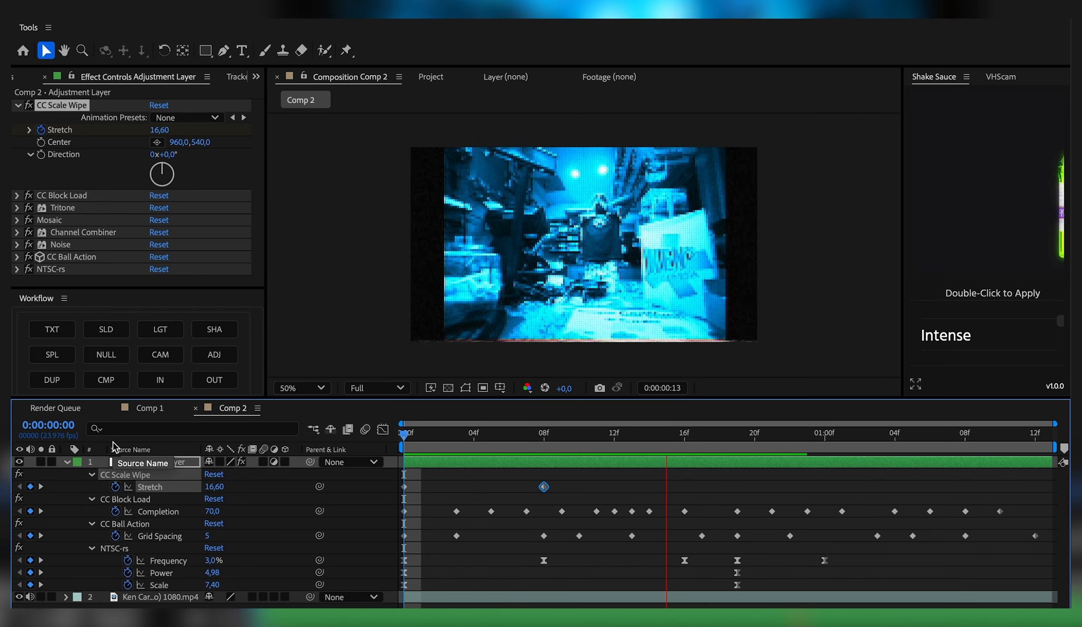
key(space)
click(445, 435)
key(space)
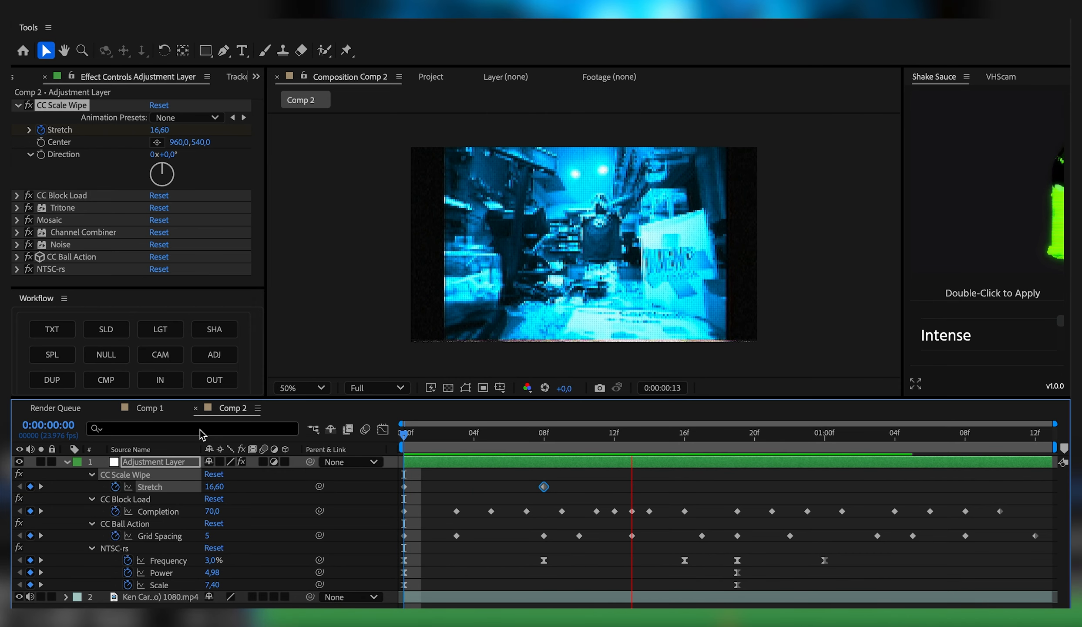
key(space)
Step: Apply Easy Ease to both Stretch keyframes of CC Scale Wipe
click(573, 478)
drag(572, 478, 358, 487)
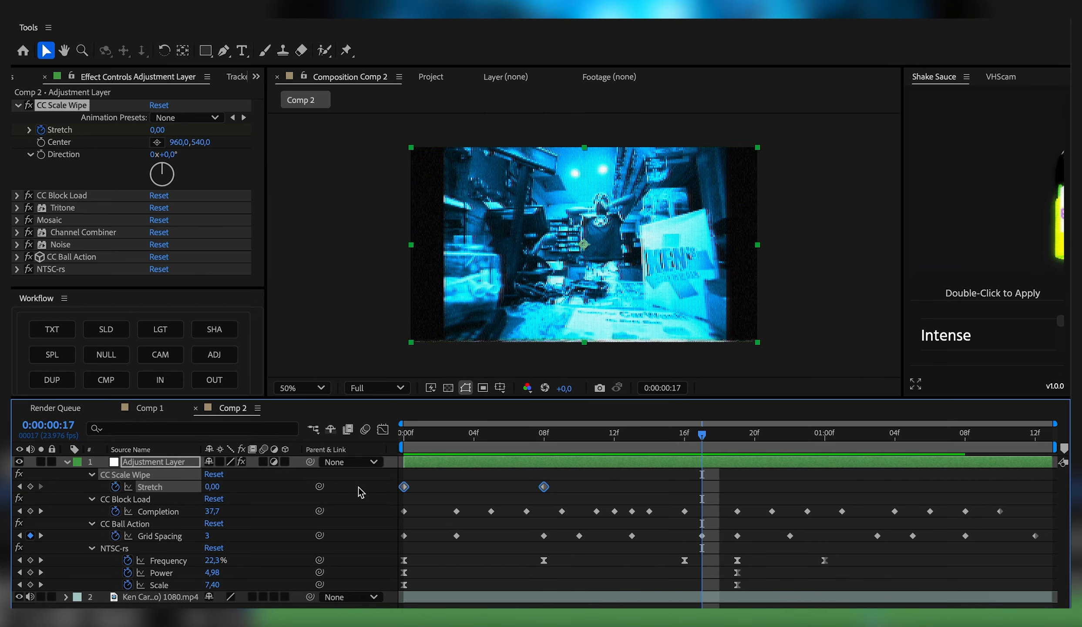
key(F9)
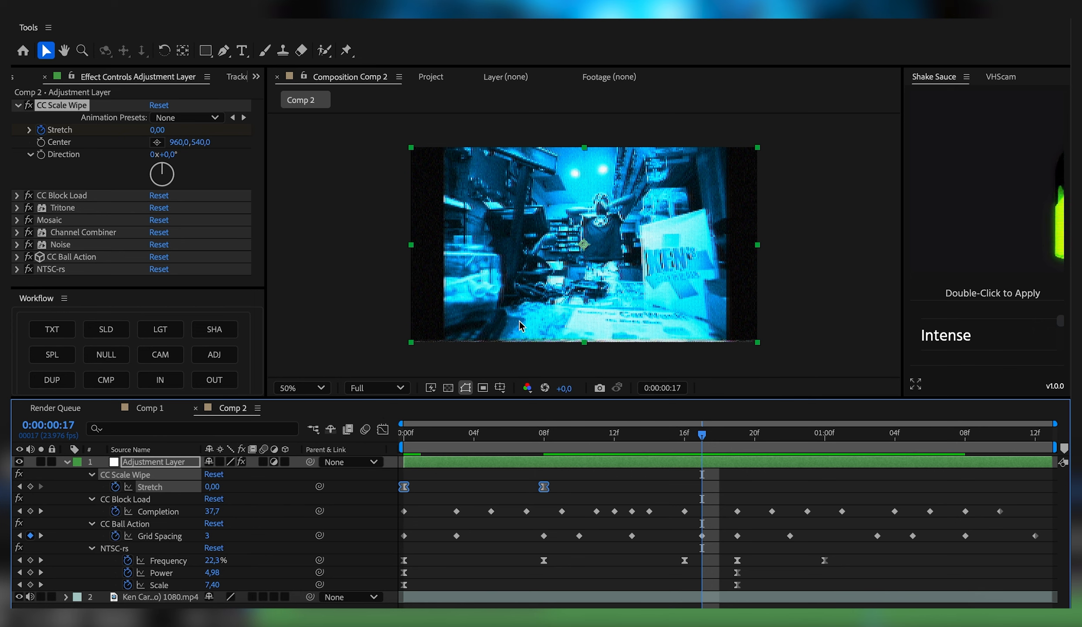
Step: Reshape CC Scale Wipe's Stretch speed curve to peak early and ease out gradually into the 0:00:00:08 keyframe
click(383, 429)
right_click(614, 482)
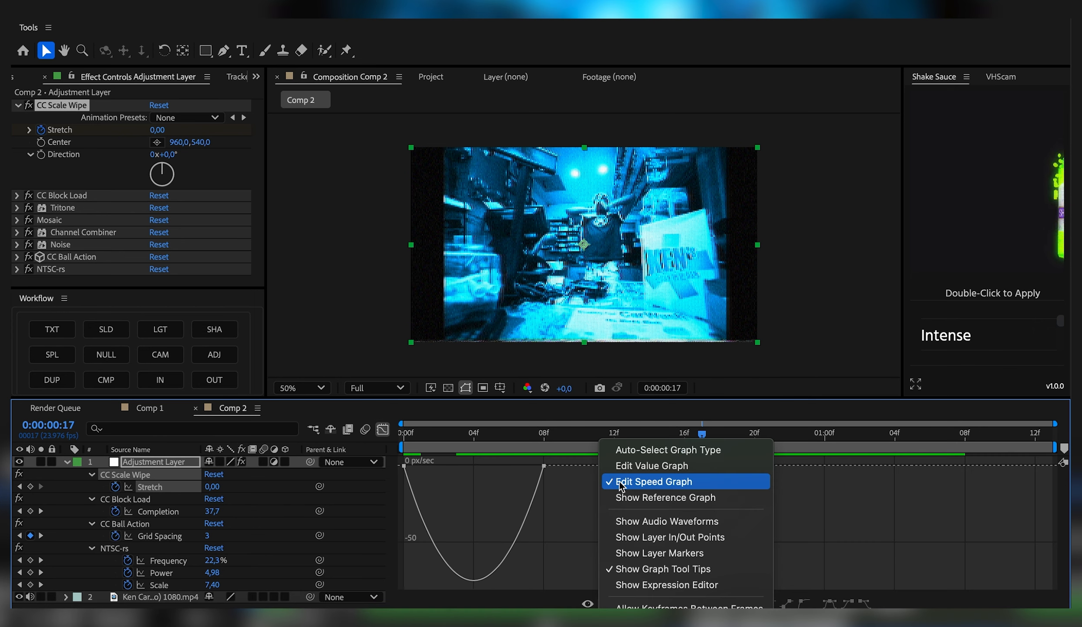
click(701, 481)
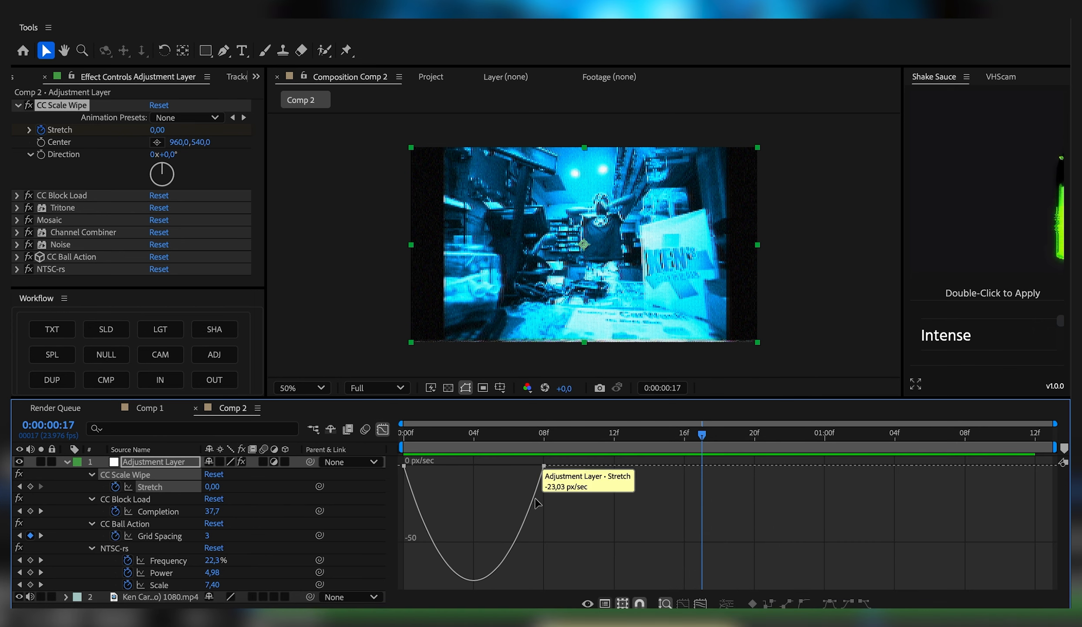
click(545, 465)
drag(521, 466, 487, 466)
Step: Play Comp 2 from the start to review the new stretch easing, and return to the keyframe view
key(Home)
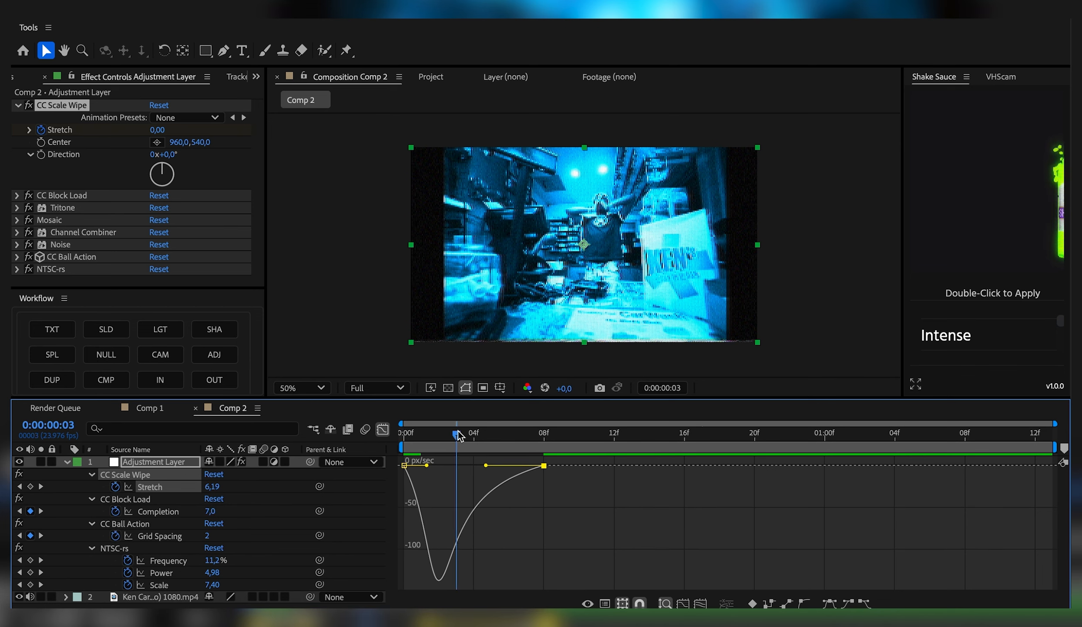
key(space)
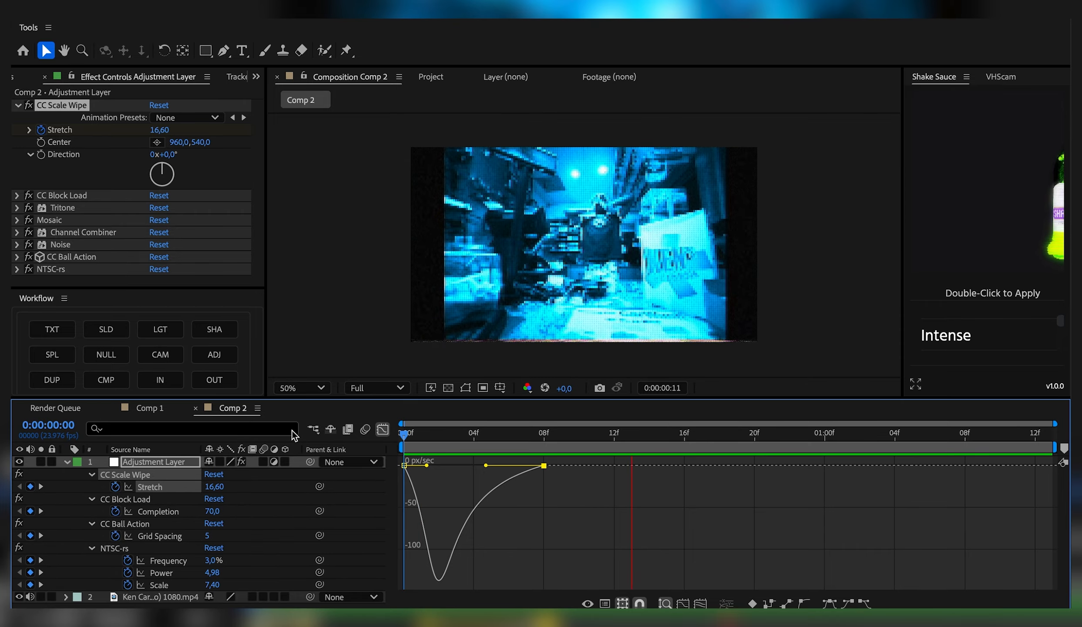
key(space)
key(space)
key(shift+F3)
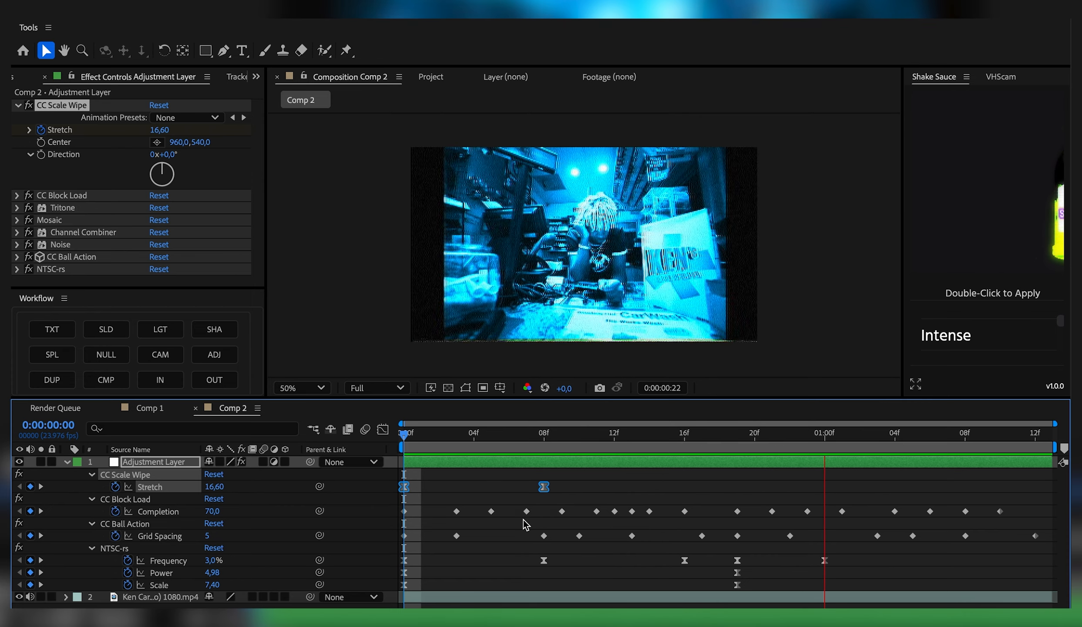
Step: At 0:00:00:08, try red, magenta, green and orange as Tritone's Midtones color
click(541, 445)
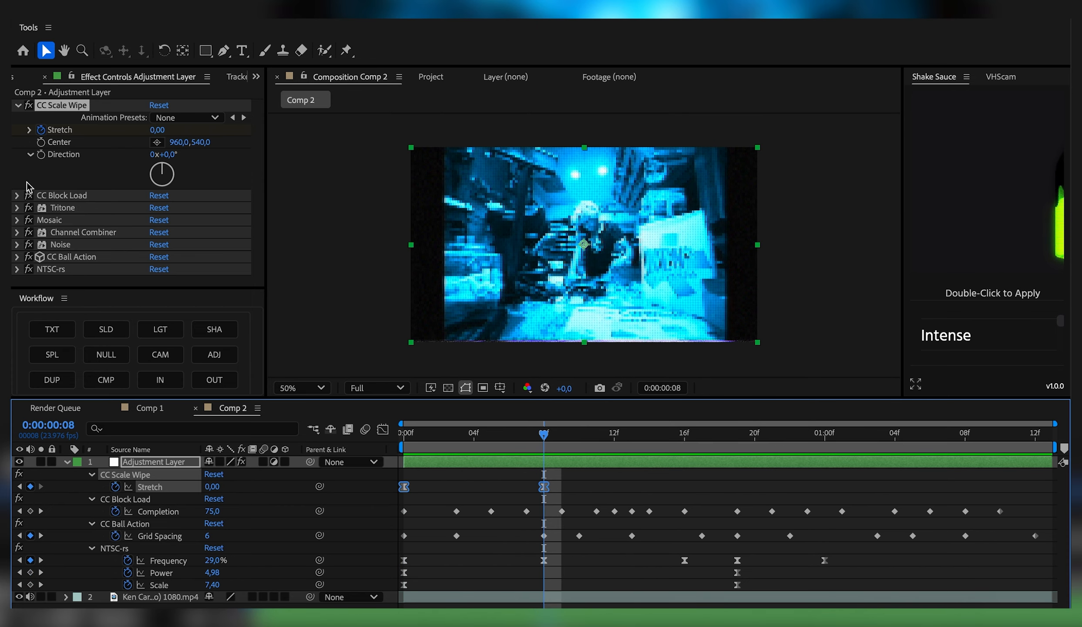
click(17, 209)
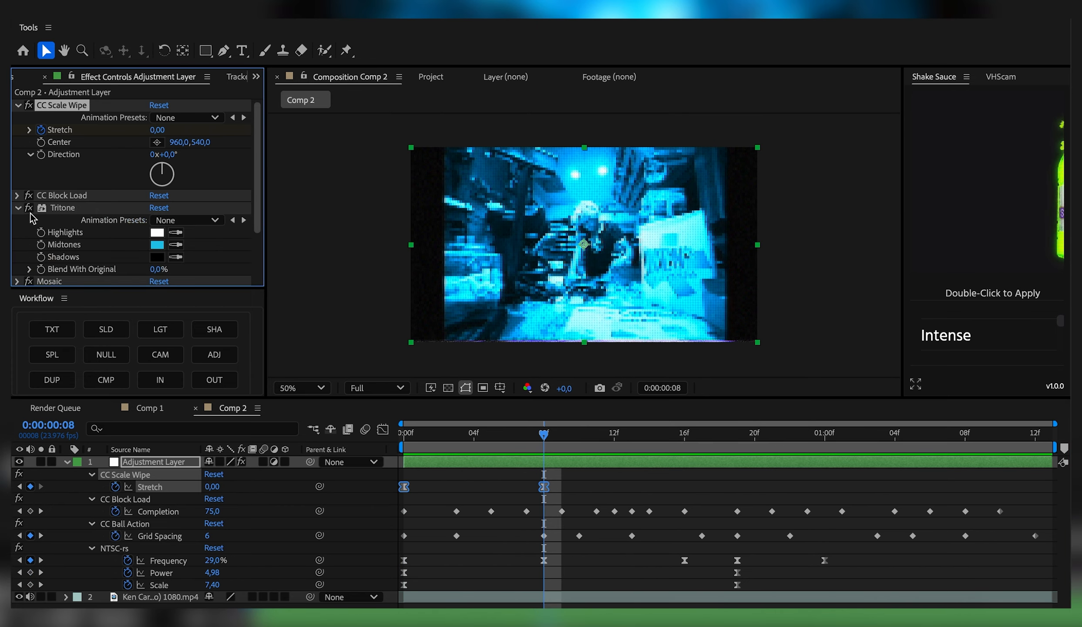
click(157, 245)
drag(544, 210, 723, 354)
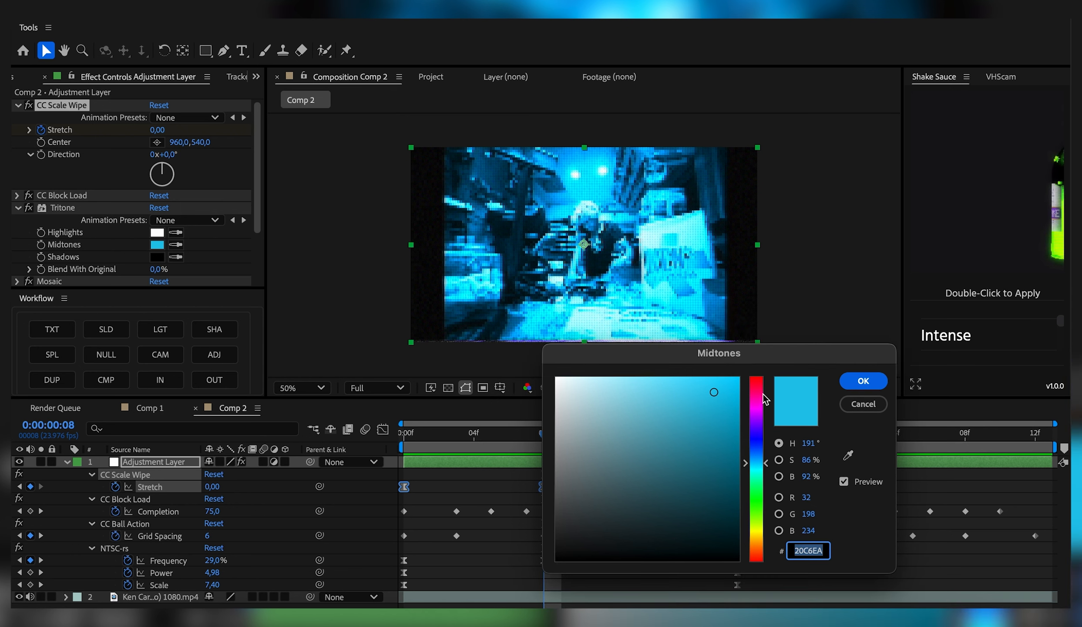
drag(762, 394, 765, 344)
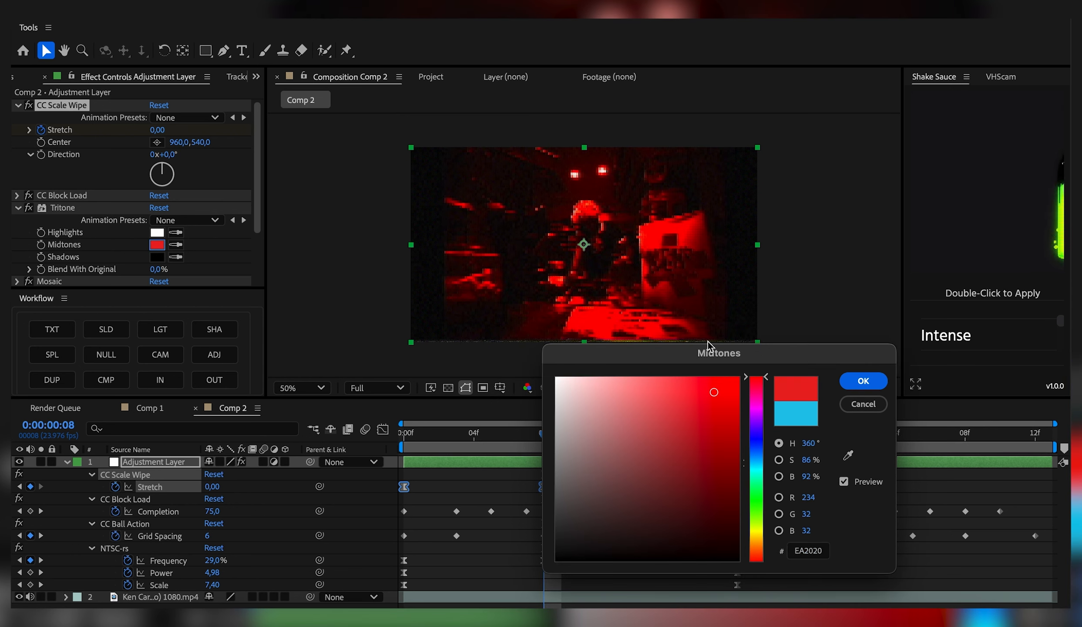
drag(753, 414, 754, 408)
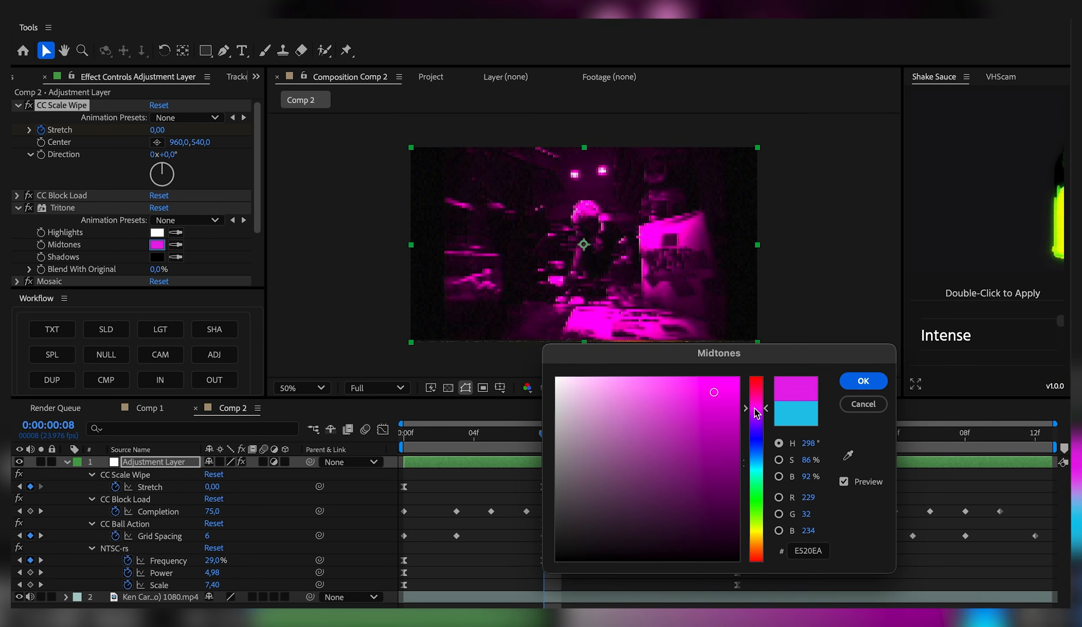
click(757, 508)
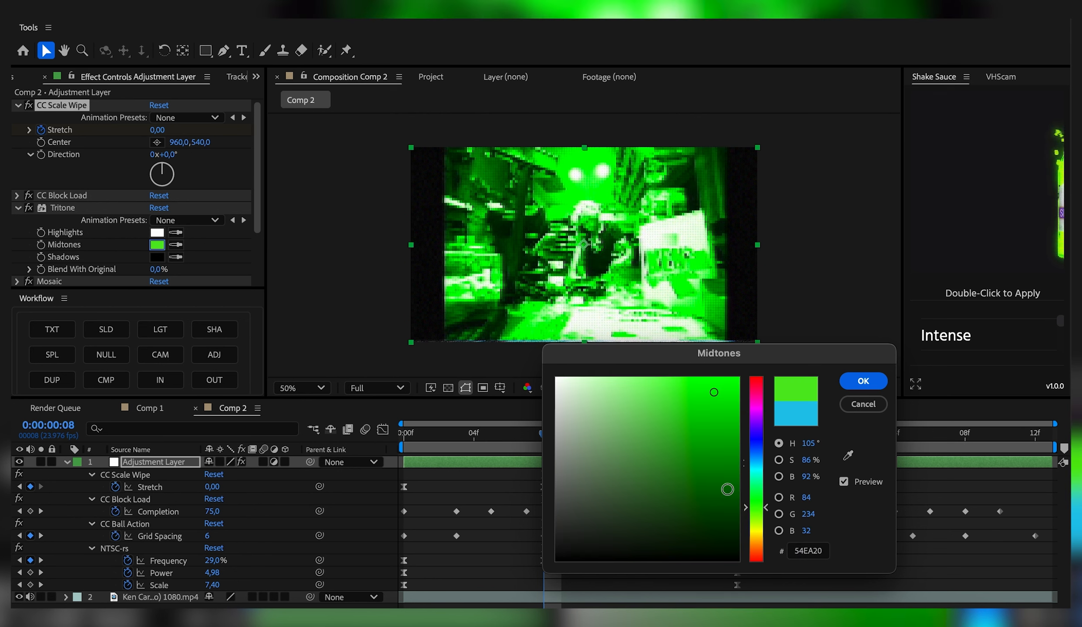
click(760, 539)
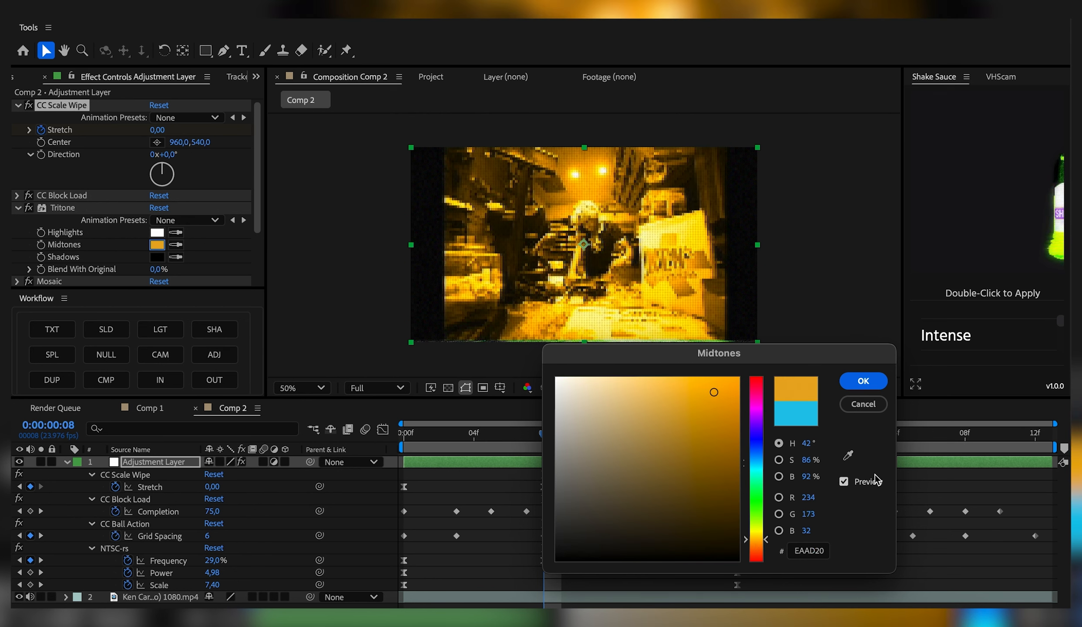
click(854, 408)
Step: Scrub back and forth through Comp 2 to review the complete glitch animation
drag(1035, 492, 458, 565)
click(459, 565)
drag(456, 440, 706, 490)
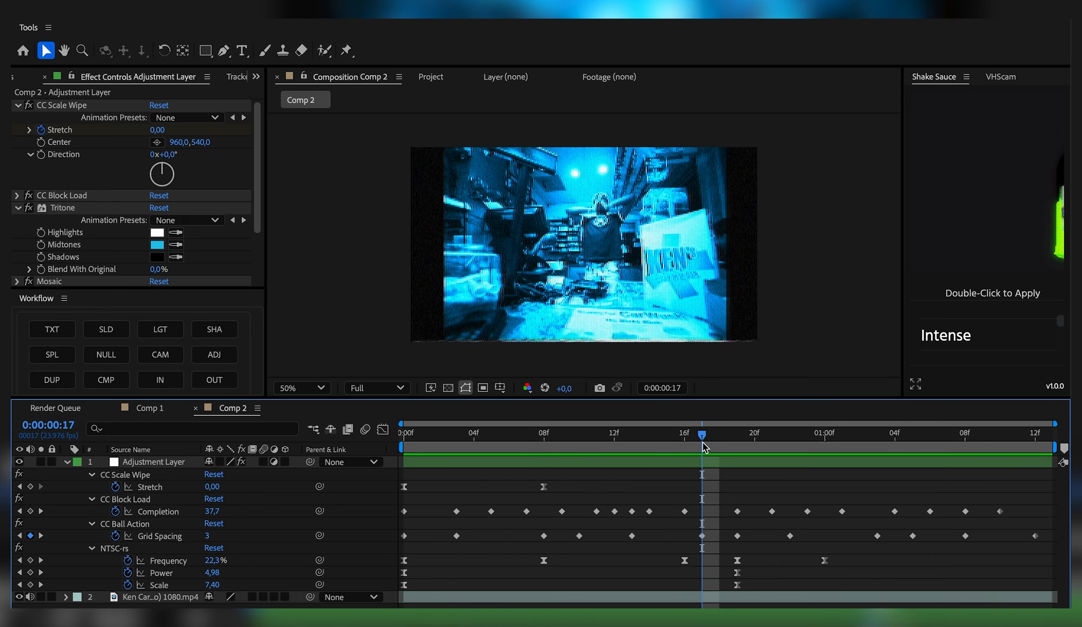
drag(811, 433, 287, 428)
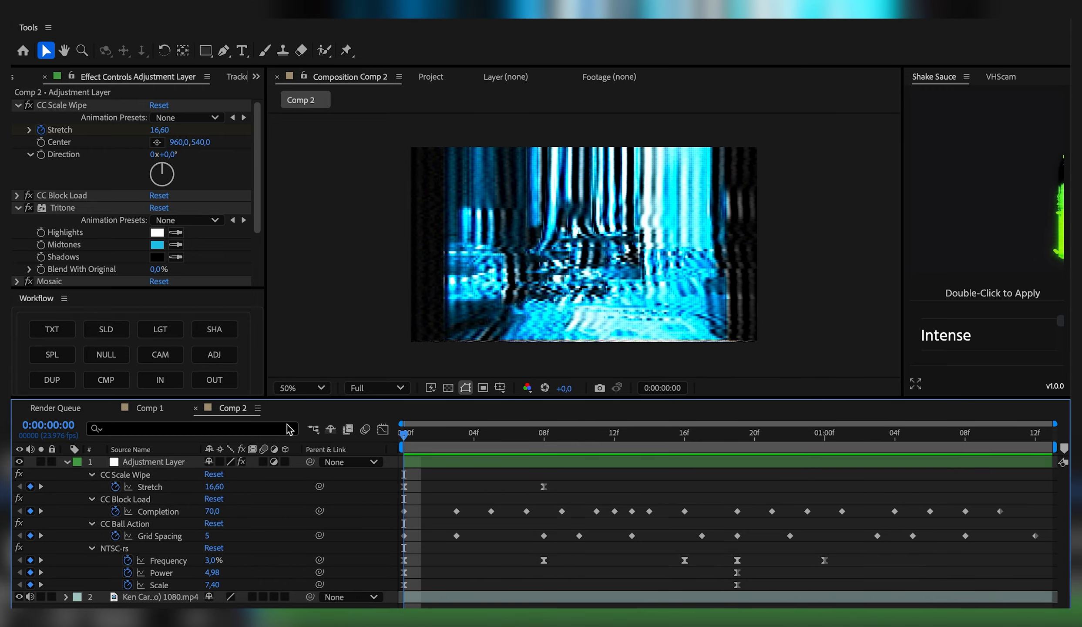
drag(405, 433, 639, 436)
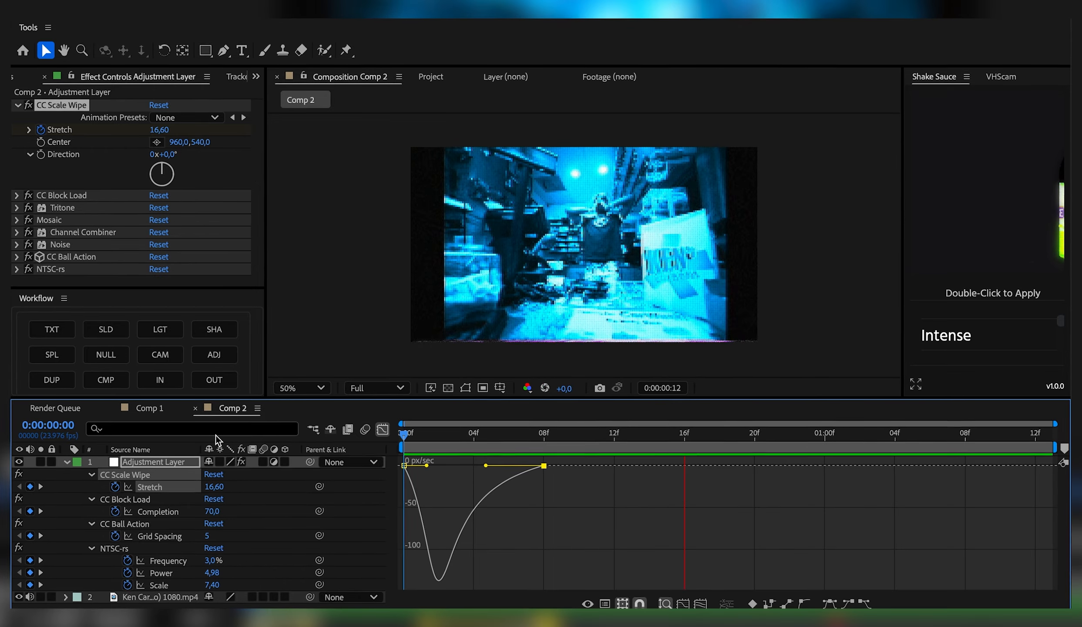
Step: Switch to Comp 1 and play its version of the glitch effect for comparison
click(150, 408)
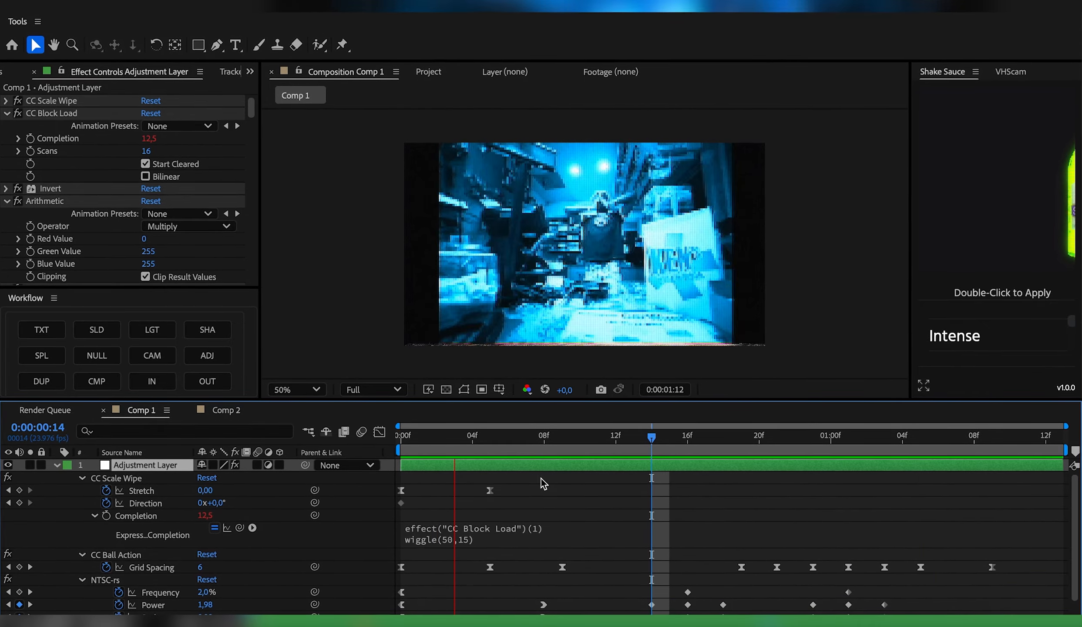
key(space)
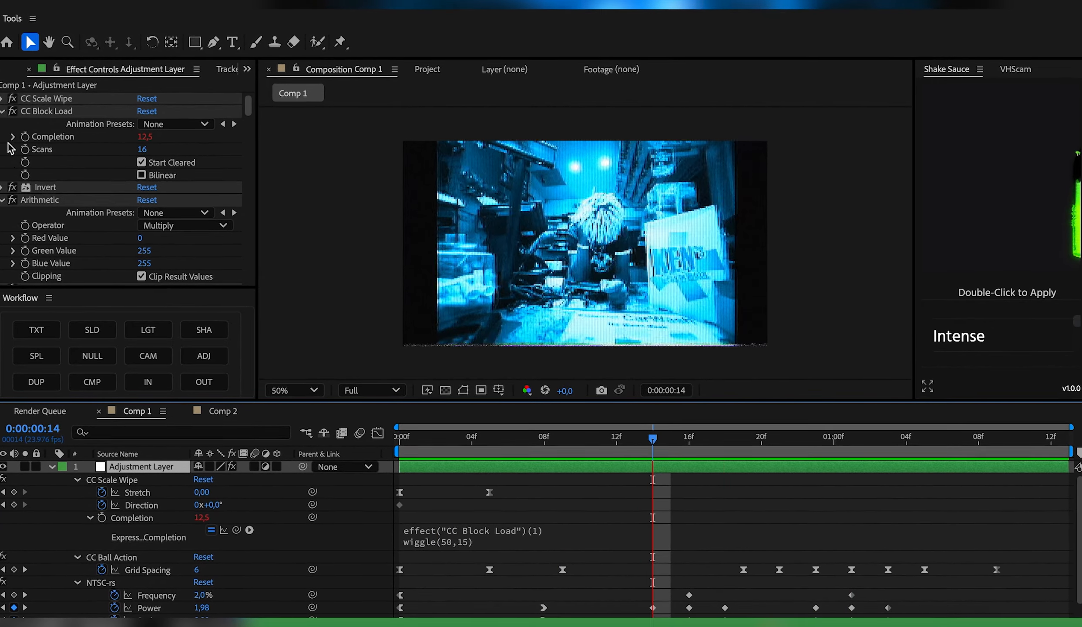
key(space)
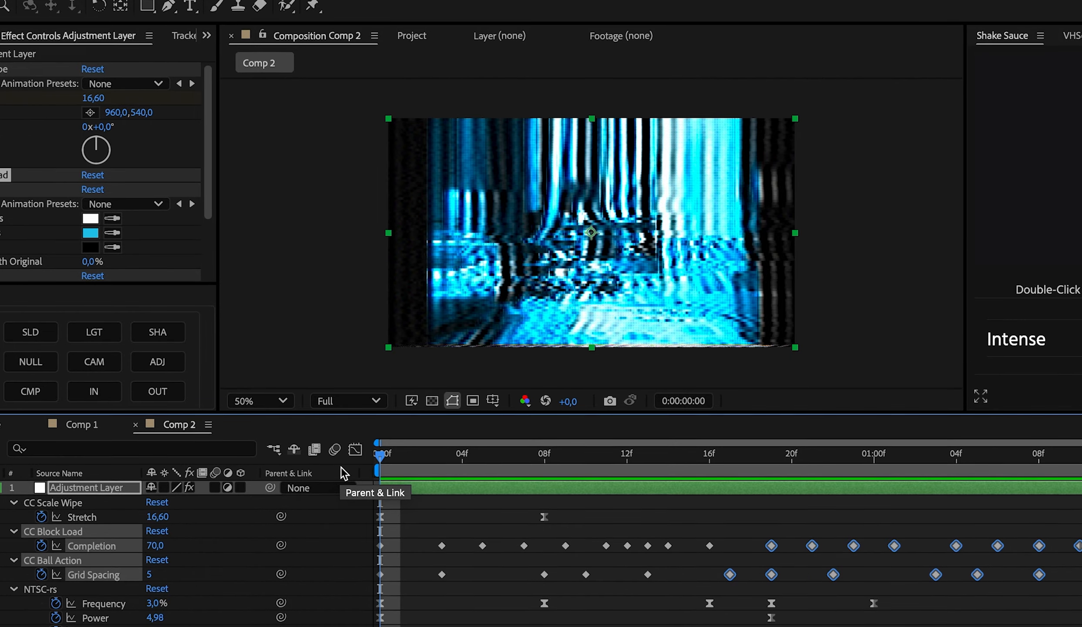
Step: Examine Comp 2's opening frames and its frame at 0:00:00:17, and select most Block Load Completion and Ball Action Grid Spacing keyframes
drag(419, 455, 499, 455)
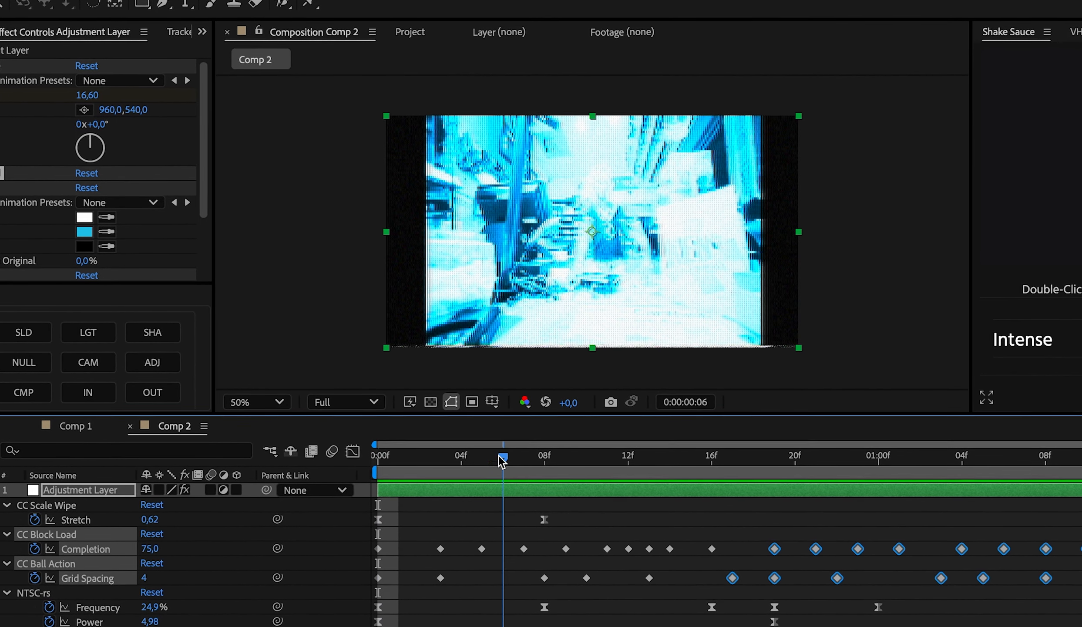
key(alt+bracketleft)
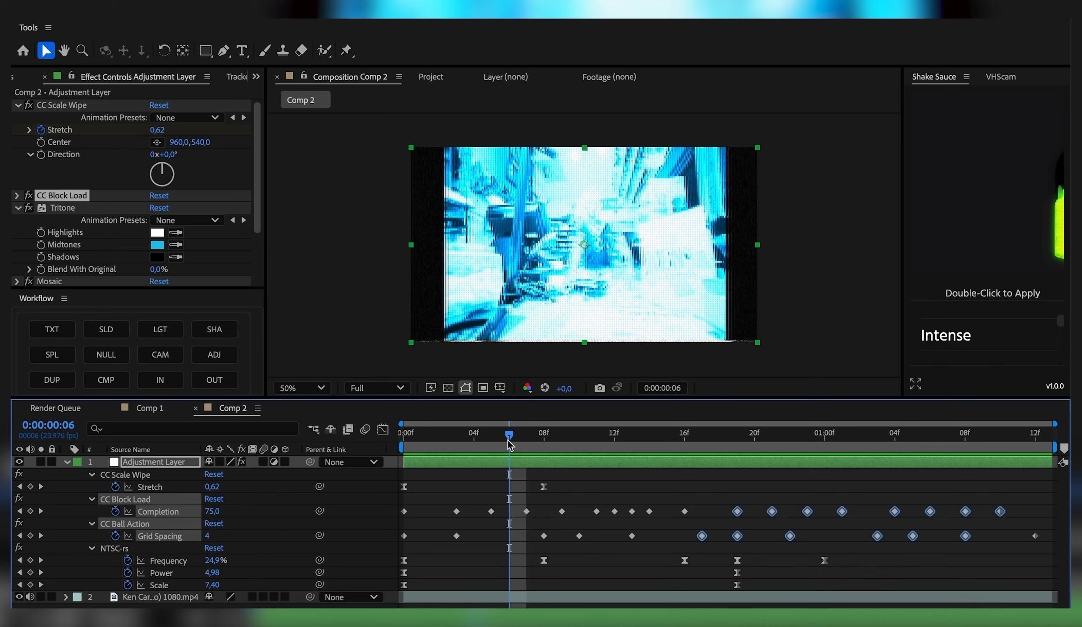
drag(510, 446, 421, 445)
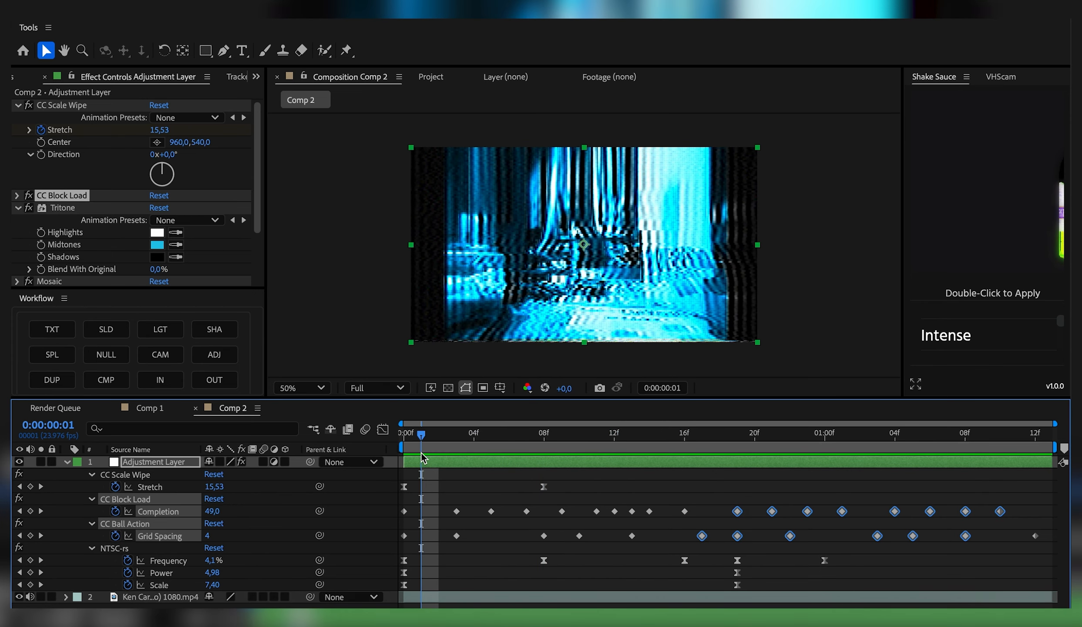
drag(1028, 479, 518, 539)
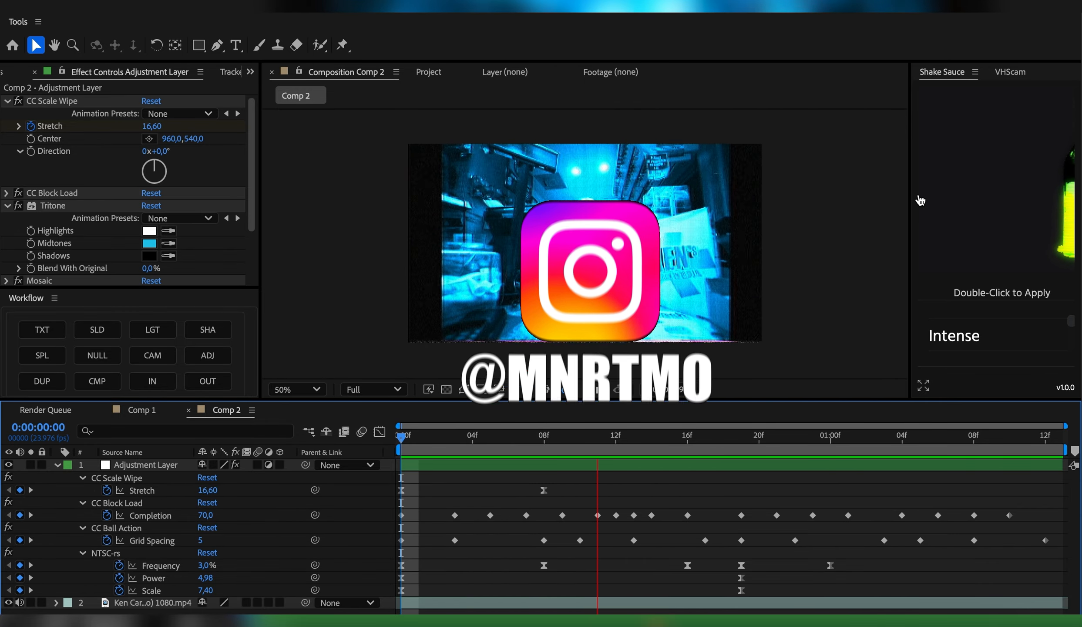
click(706, 446)
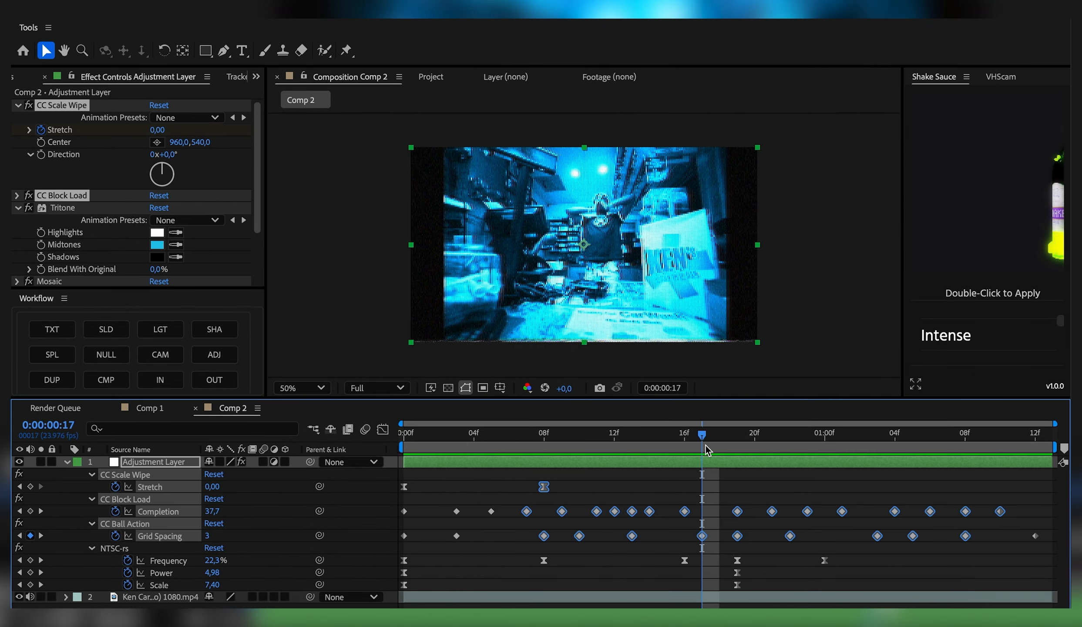